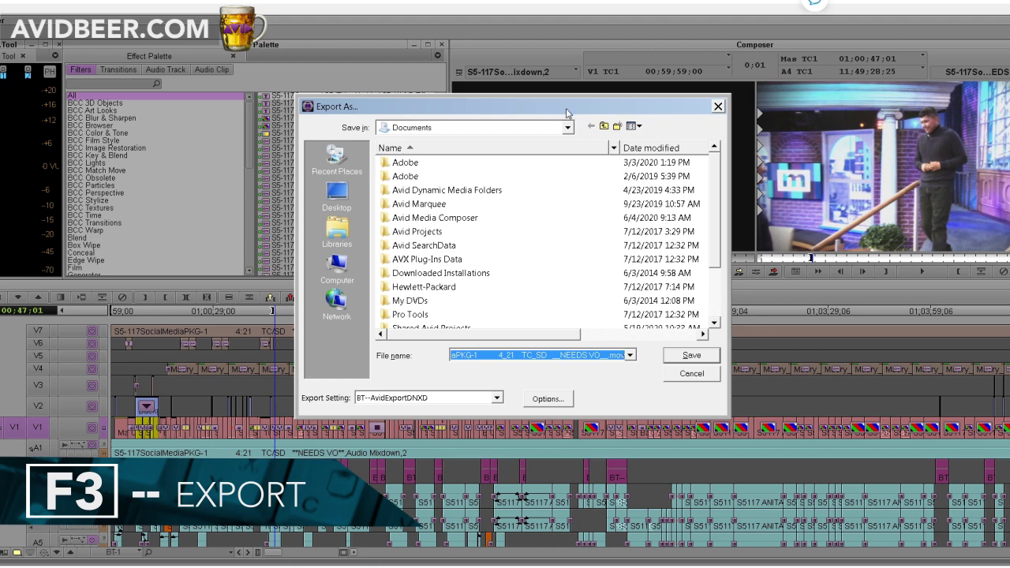
Step: Look through the saved export settings available in the Export As dialog
drag(567, 113, 593, 152)
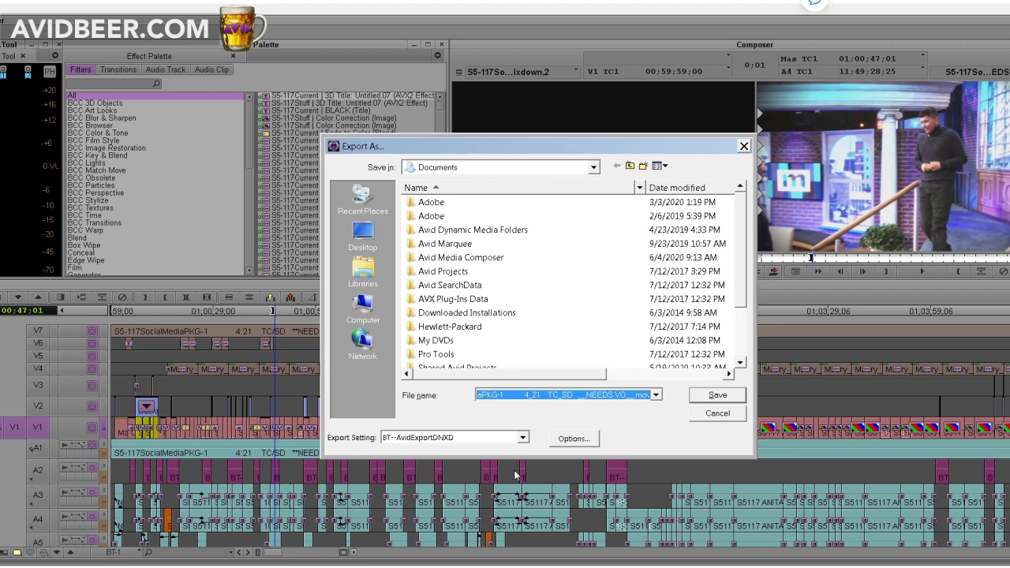
click(522, 438)
scroll(698, 375, down, 1)
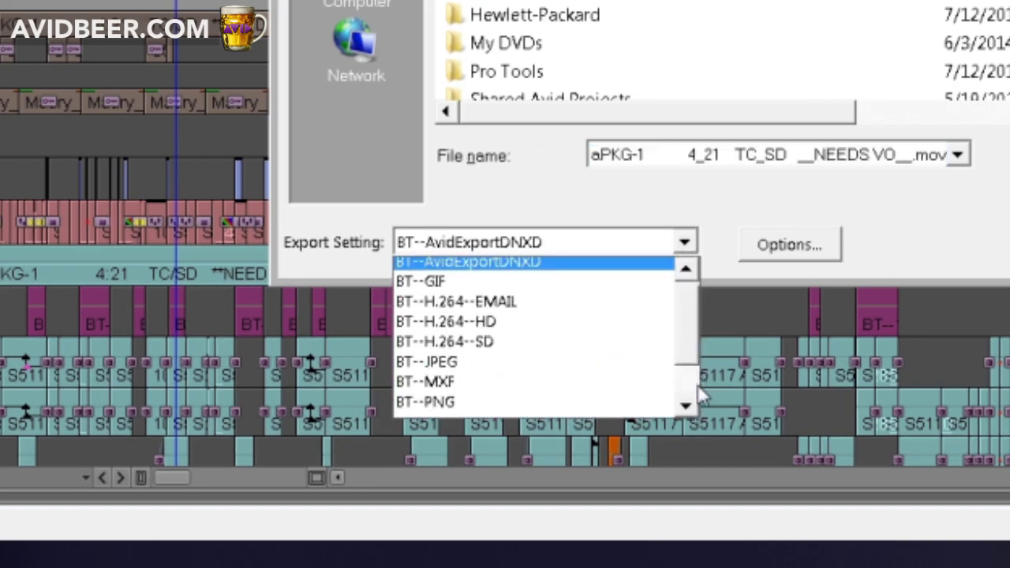
scroll(694, 389, up, 1)
drag(699, 311, 695, 289)
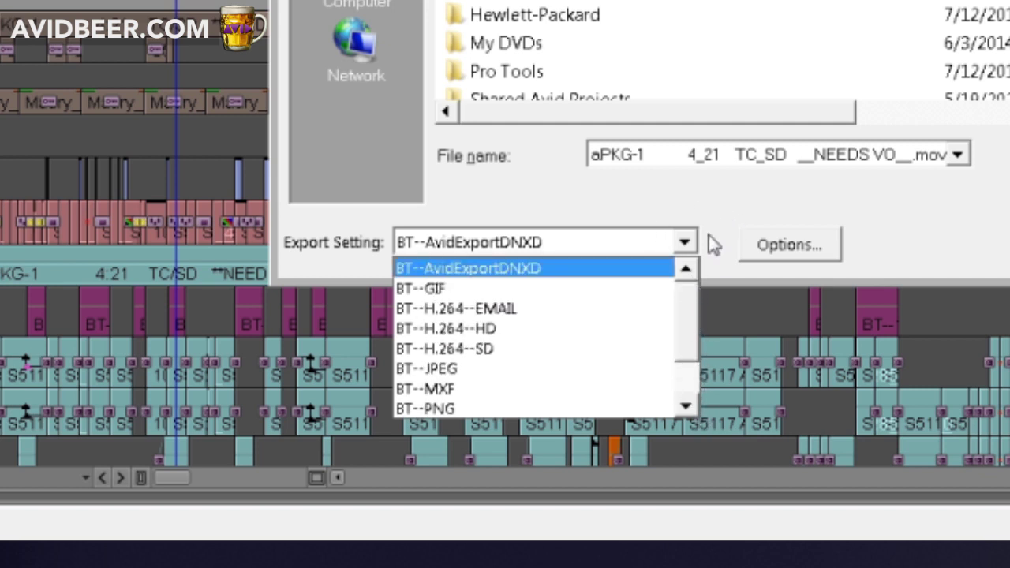
Step: Review the BT--AvidExportDNXD preset's export settings and movie format options, and browse the remaining saved presets
click(774, 255)
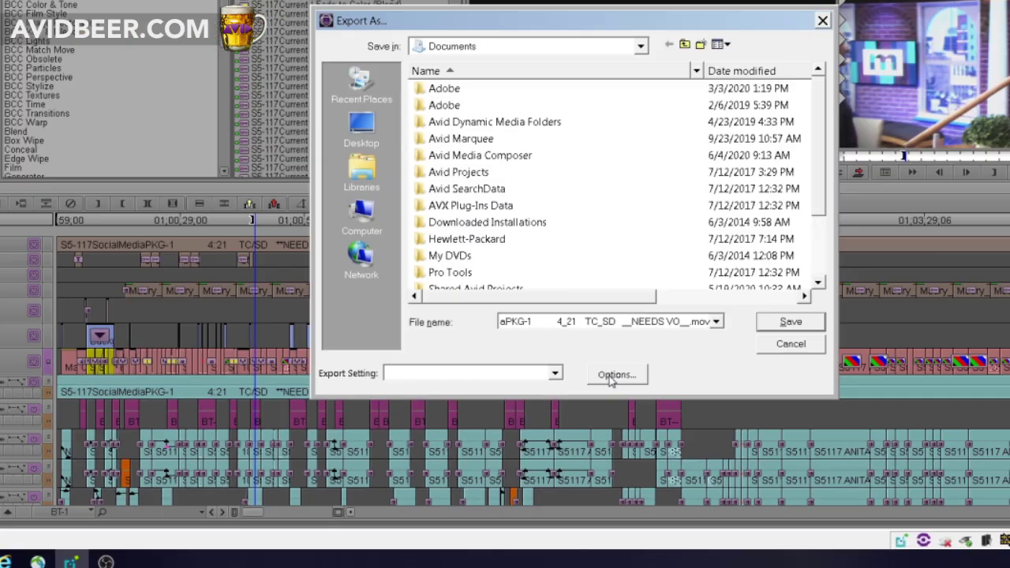
click(777, 250)
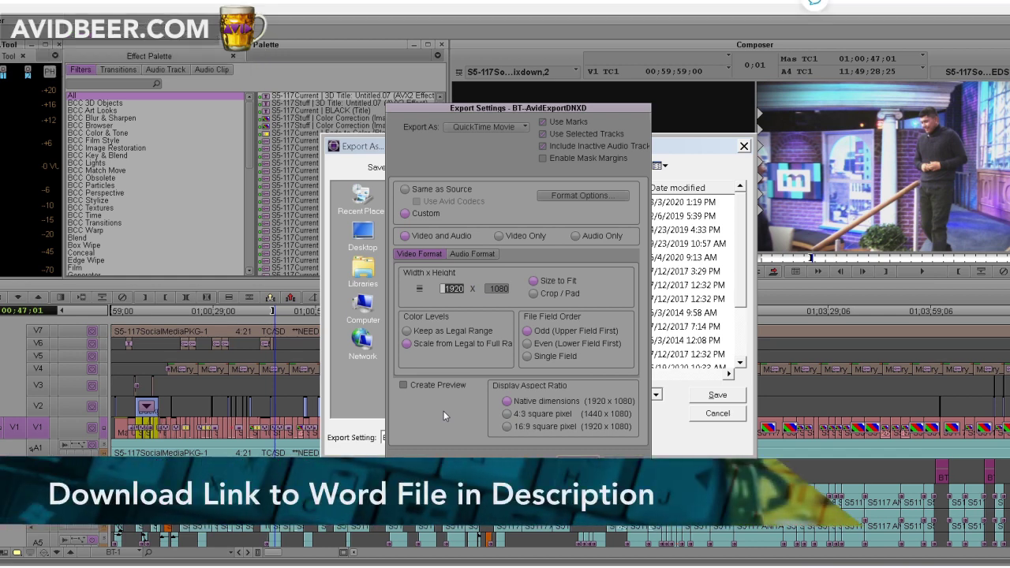
click(586, 194)
drag(701, 158, 759, 159)
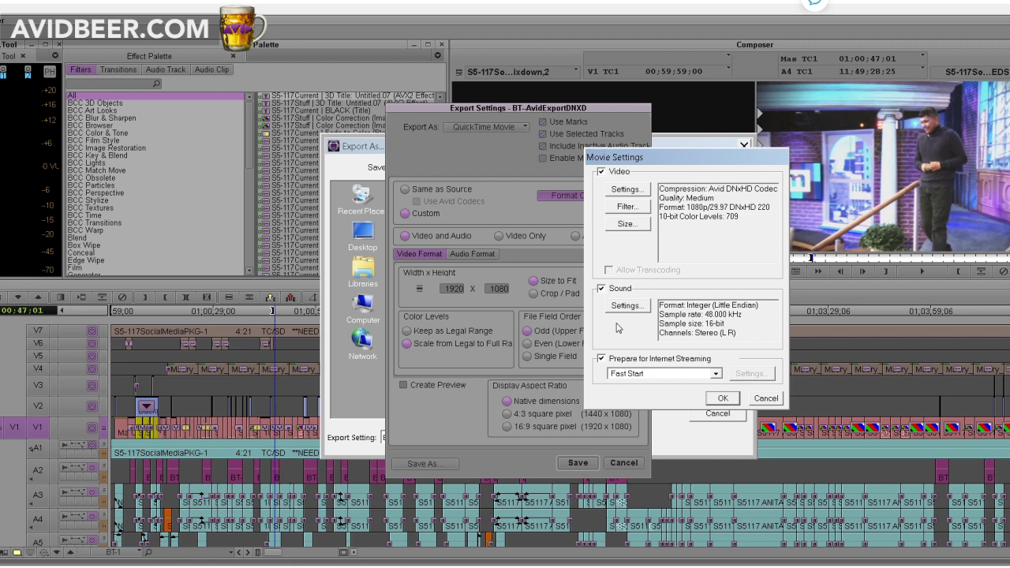
click(766, 399)
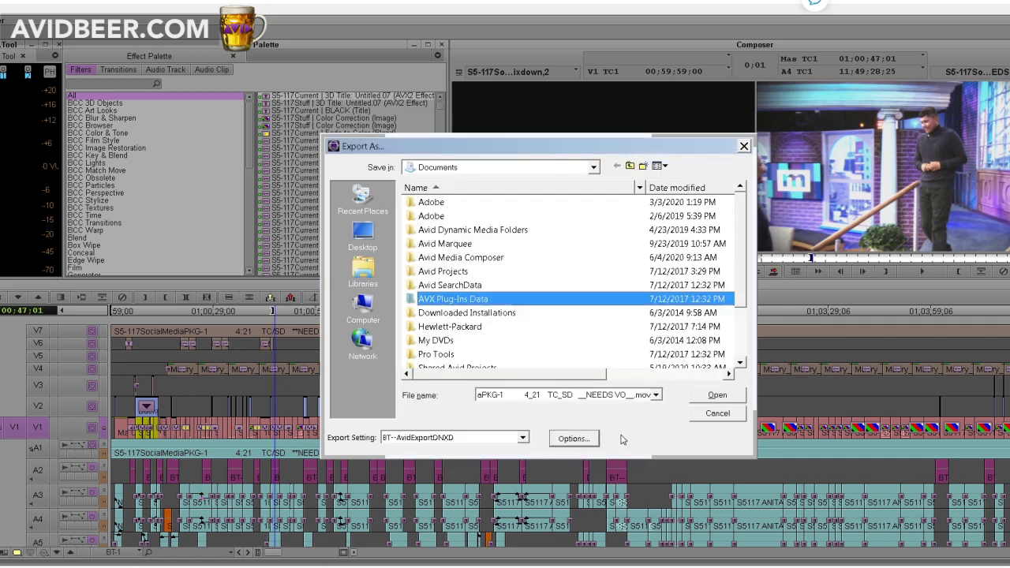
click(522, 438)
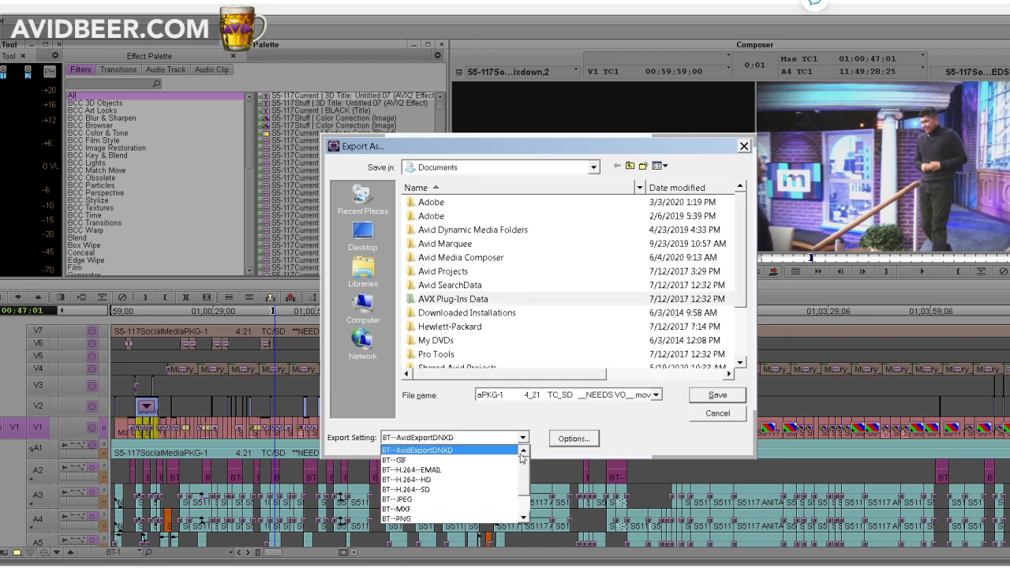
drag(523, 477, 523, 517)
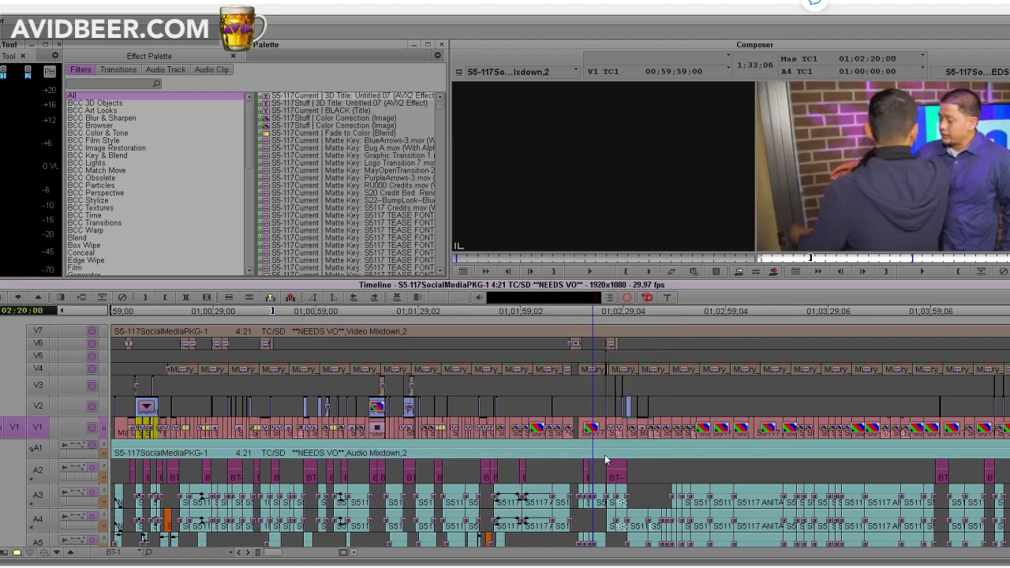
Step: Park the playhead on the cheering audience shot at 01;01;42;12 and start exporting from that frame
drag(607, 460, 466, 455)
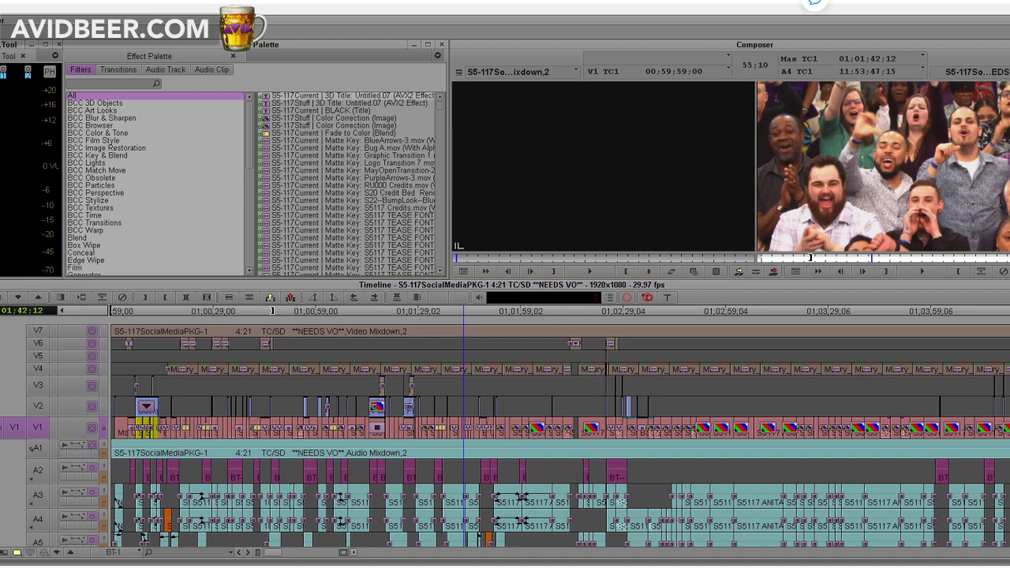
right_click(797, 169)
click(837, 261)
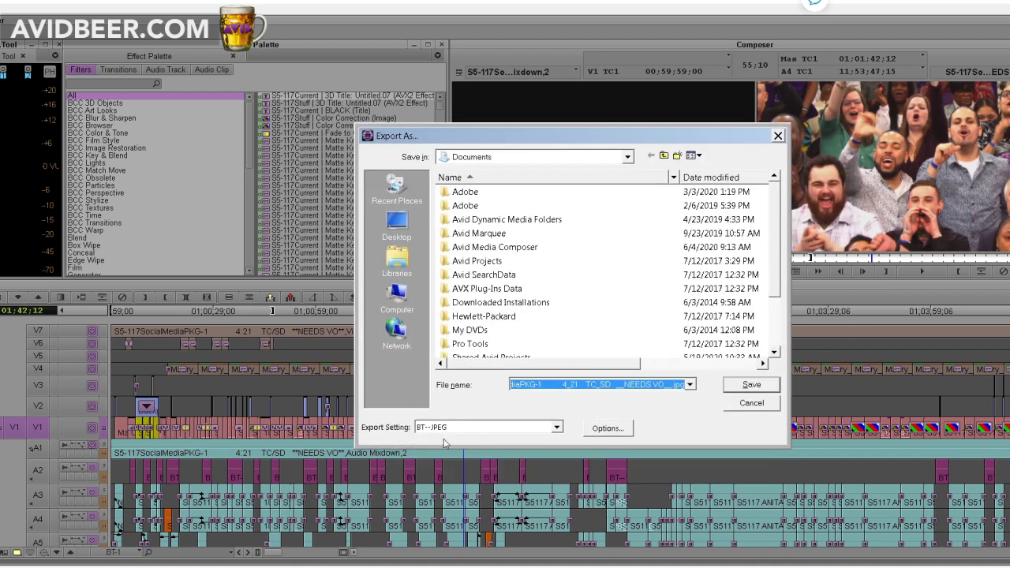
Step: In the BT--JPEG preset, choose Graphic as the export type and JPEG as the graphic format, and check the format options
click(623, 429)
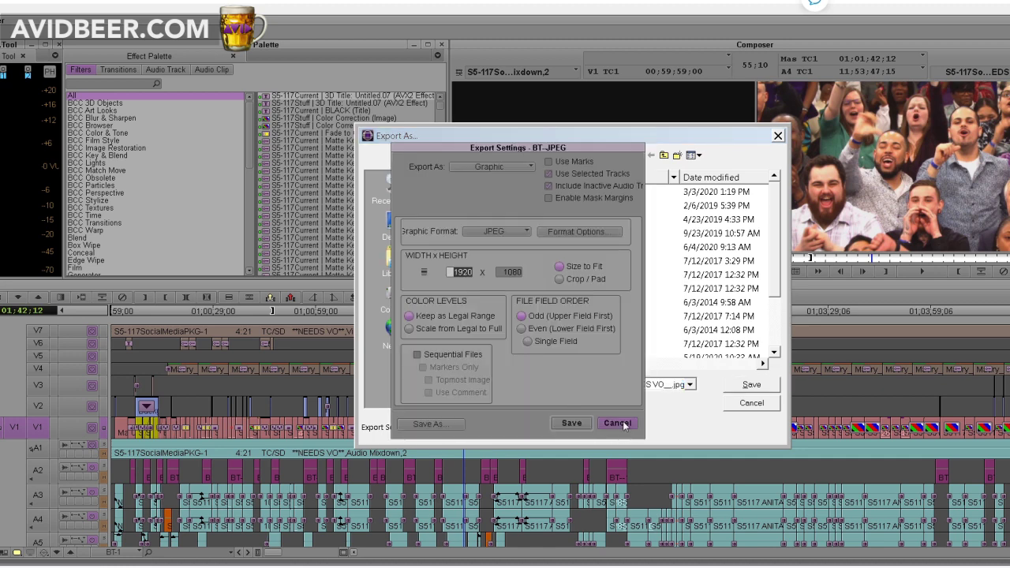
click(521, 166)
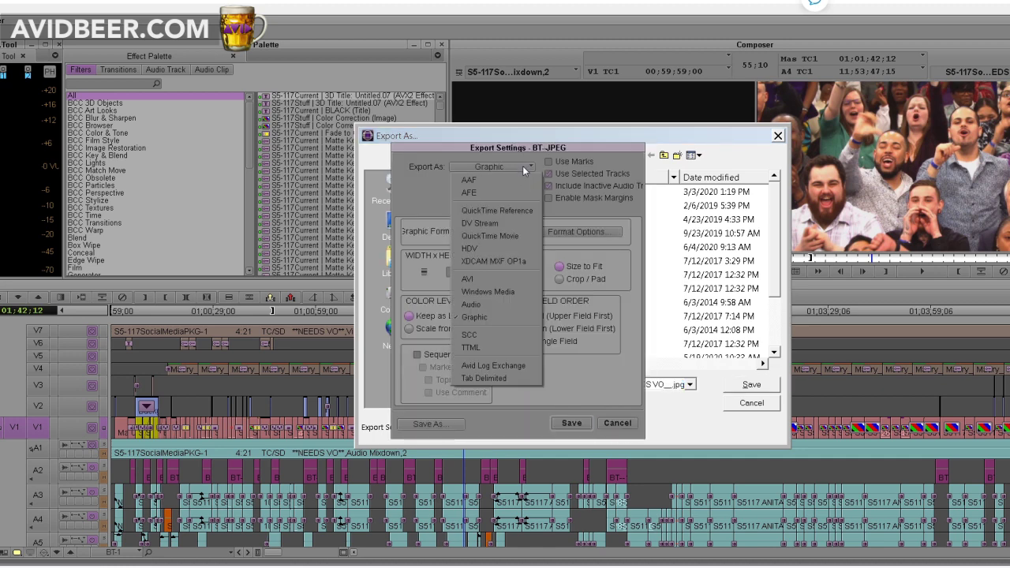
click(501, 316)
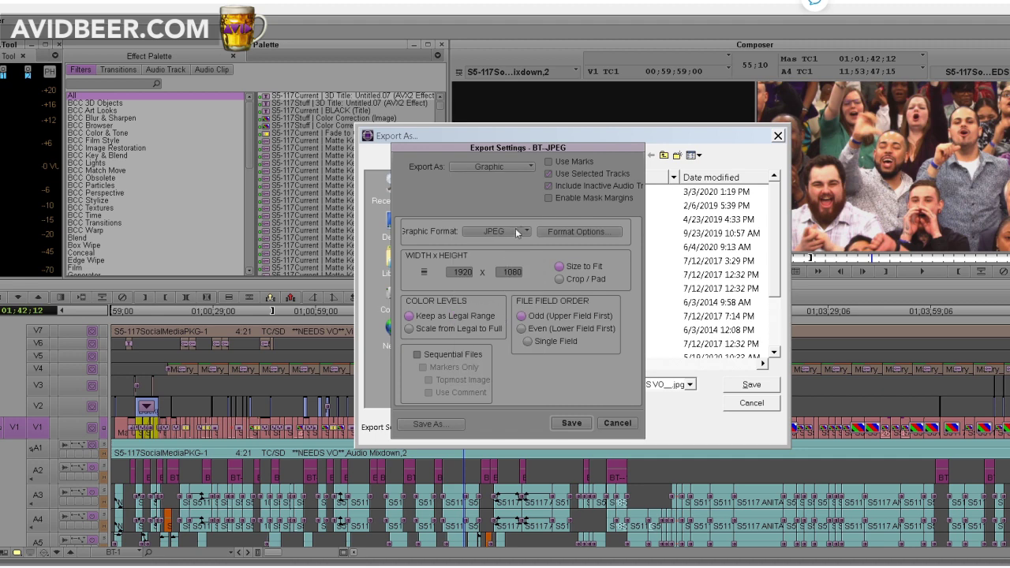
click(528, 231)
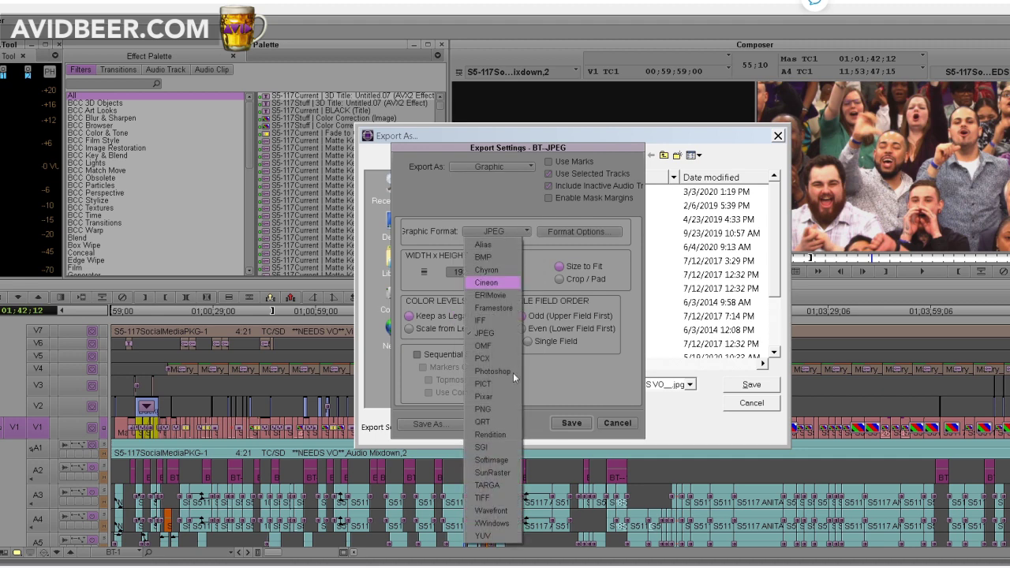
click(497, 332)
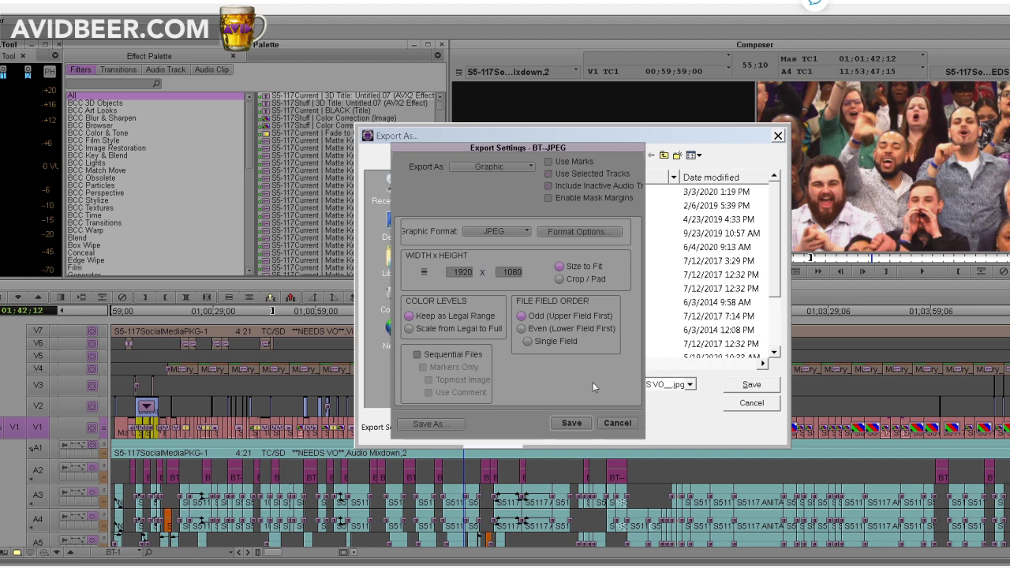
click(563, 231)
key(Return)
Step: Choose the BT--PNG export setting, review its options and close the export without saving
click(513, 427)
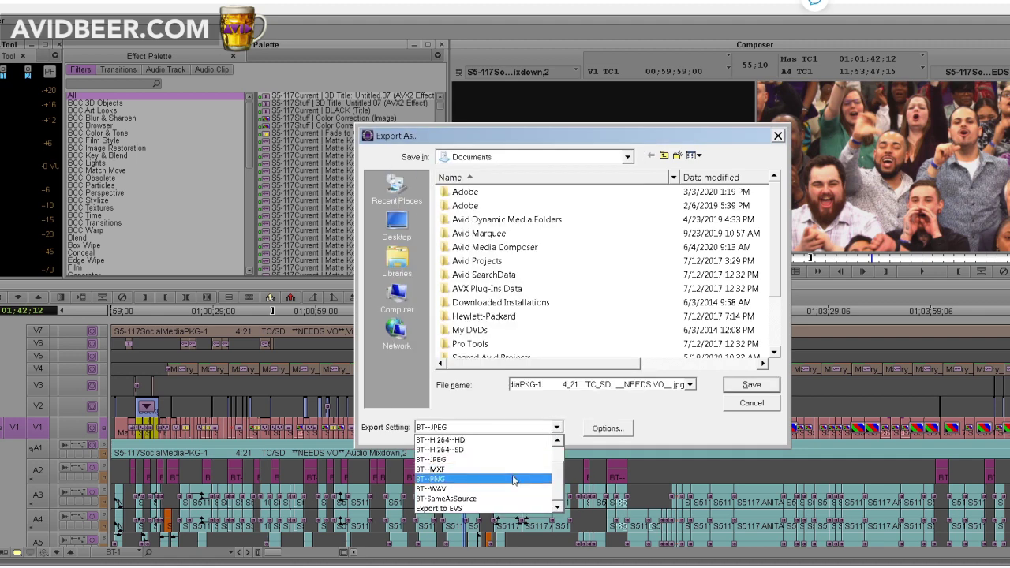
click(513, 479)
click(606, 428)
key(Return)
click(742, 407)
Step: Mark a short section near the start of the sequence, with one edge at 01;00;13;25
click(544, 430)
scroll(544, 430, down, 5)
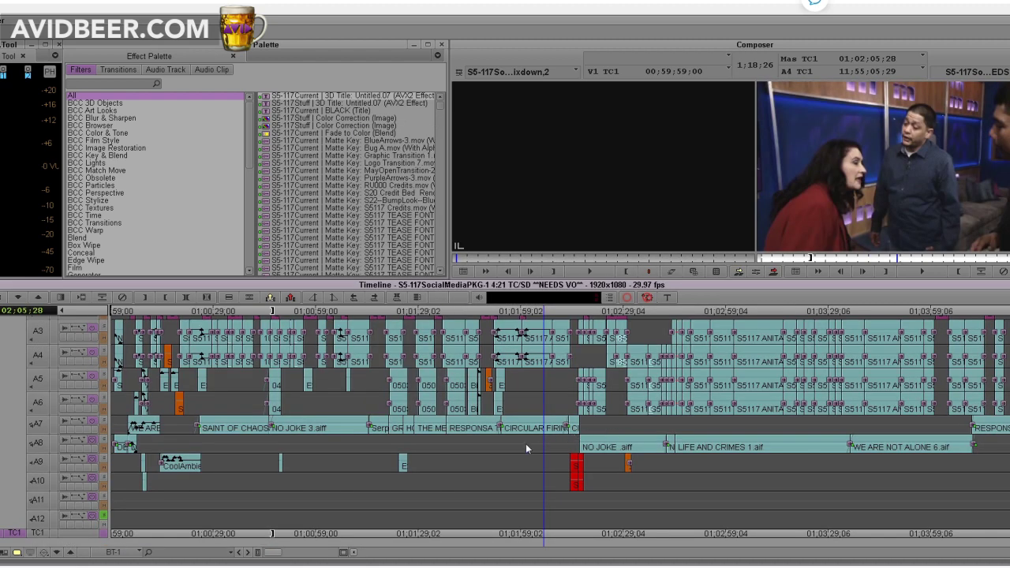
scroll(526, 446, up, 5)
click(514, 467)
scroll(517, 461, down, 5)
click(142, 399)
drag(148, 400, 161, 401)
key(i)
Step: Select audio tracks A3 to A10 for the marked section, park the playhead inside it and start an export
drag(38, 480, 38, 377)
scroll(44, 476, up, 5)
scroll(44, 475, down, 5)
drag(39, 359, 38, 330)
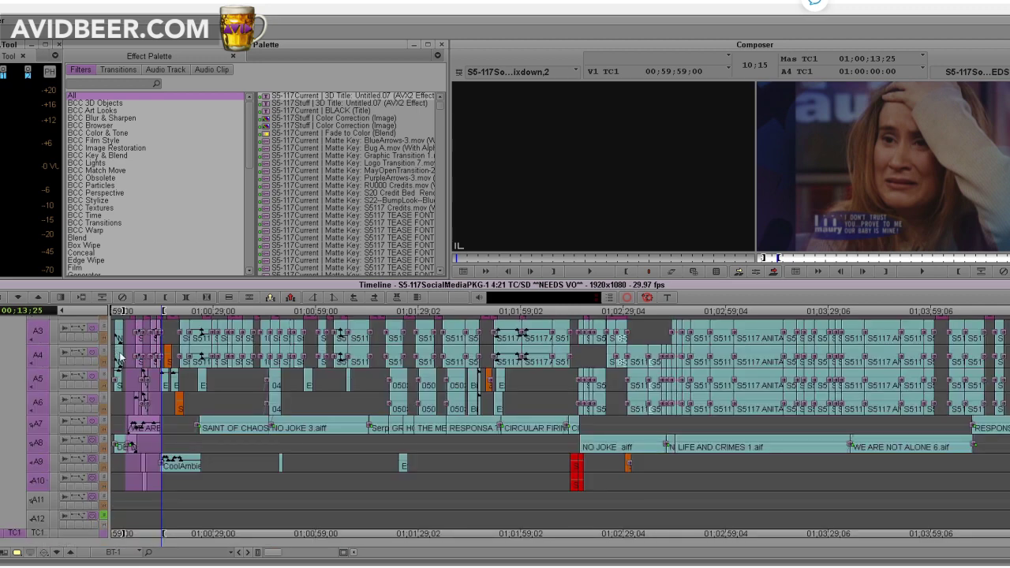
click(147, 399)
scroll(147, 424, up, 5)
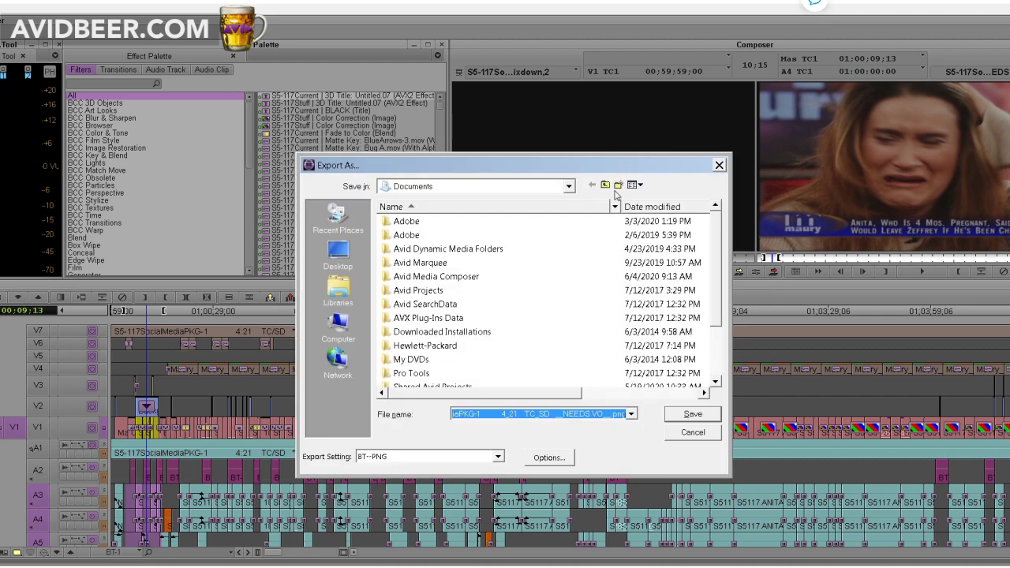
Step: Choose the BT--WAV export setting and the Desktop as the save location
click(498, 458)
click(457, 523)
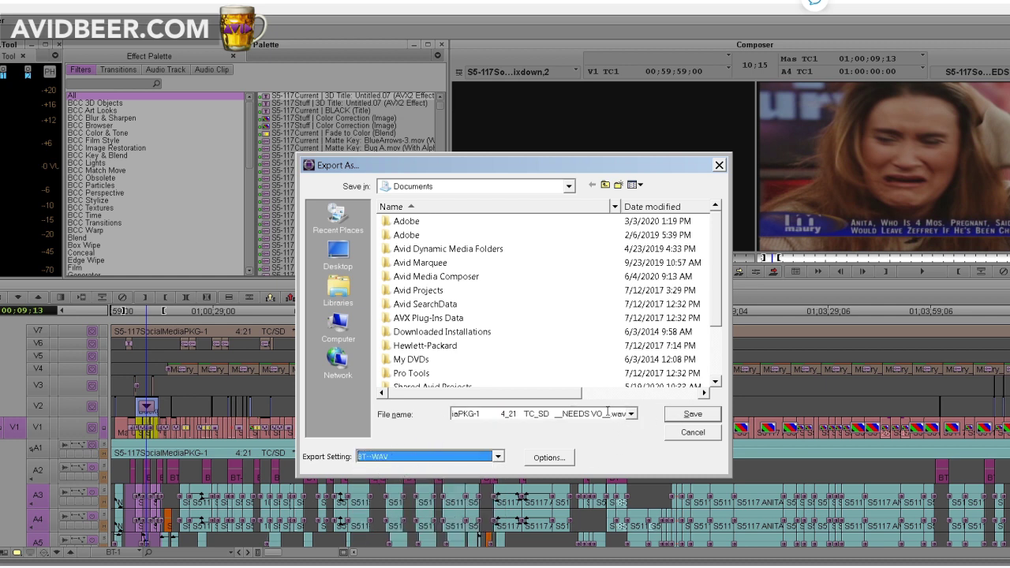
click(332, 251)
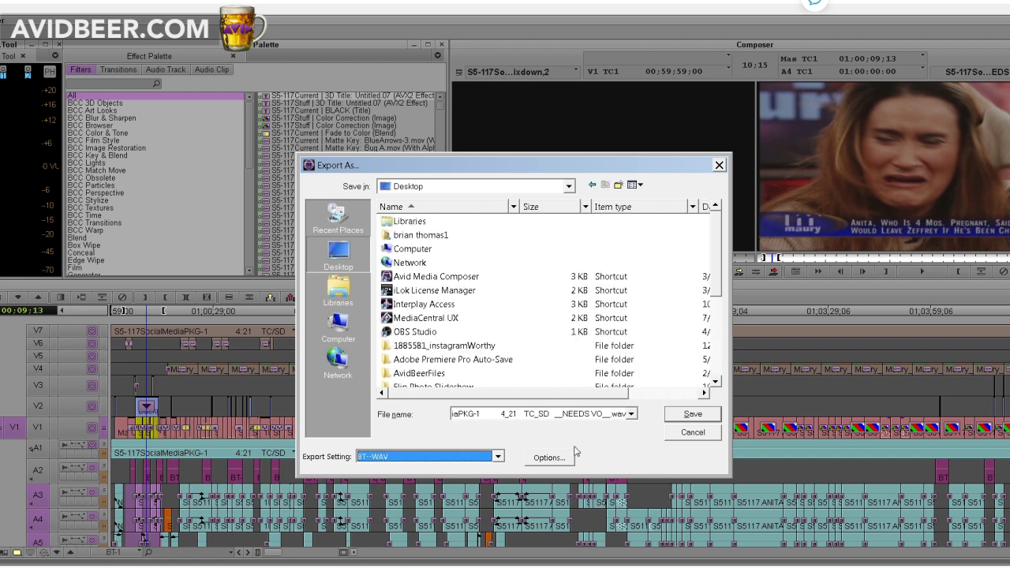
Step: Review the BT--WAV preset's options with Audio as the export type, and cancel the export
click(540, 458)
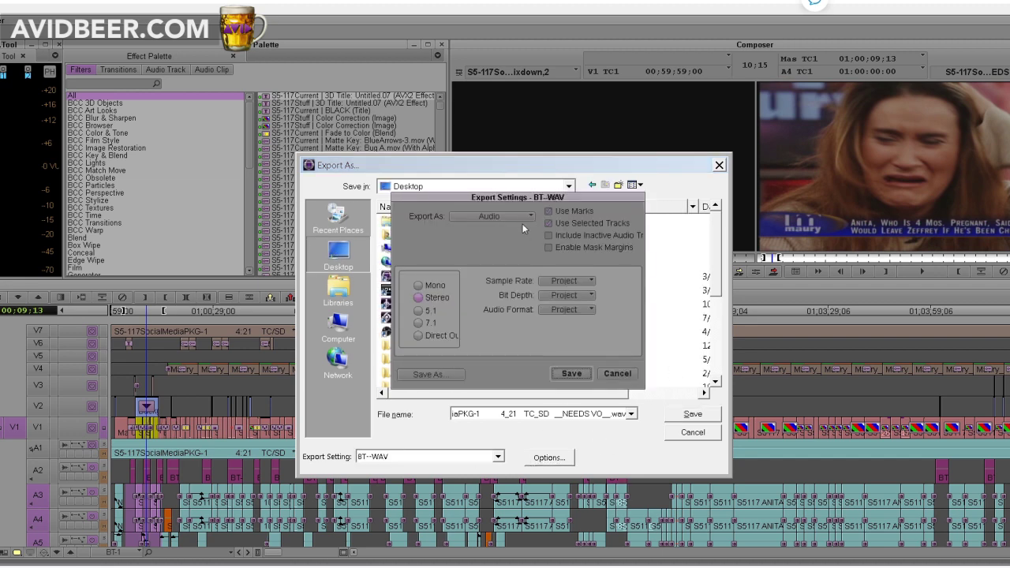
click(525, 217)
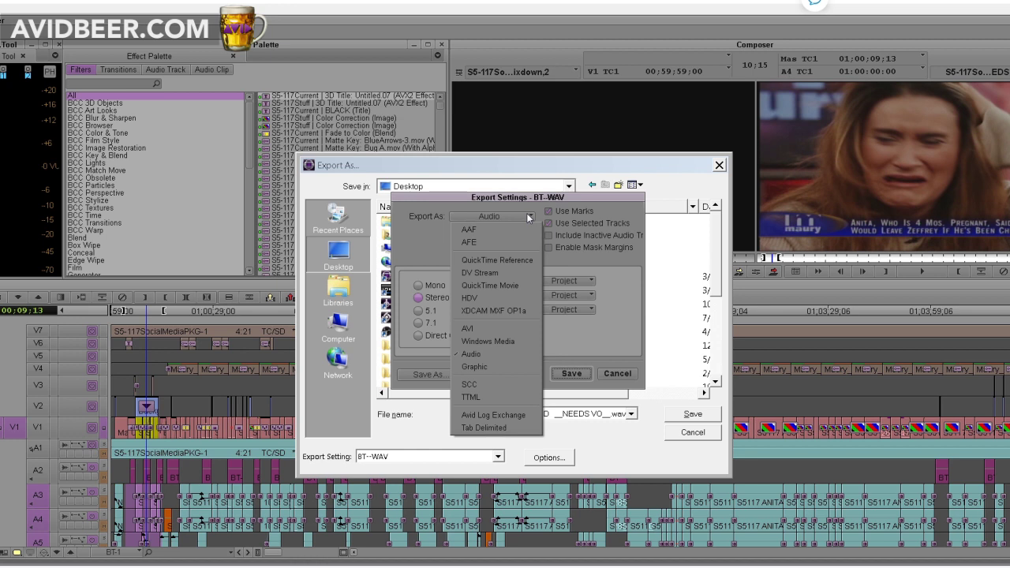
click(515, 353)
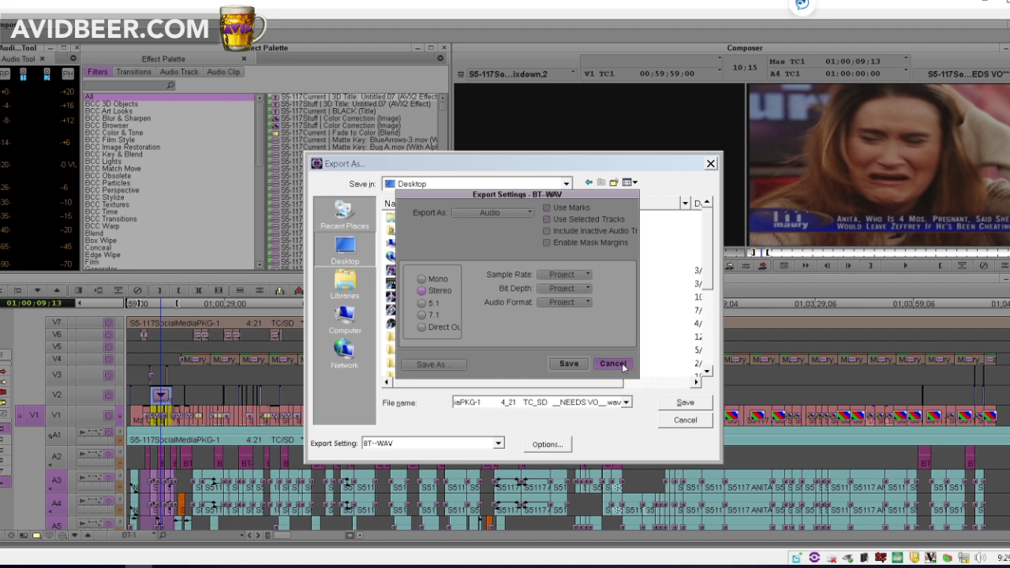
click(613, 364)
click(686, 420)
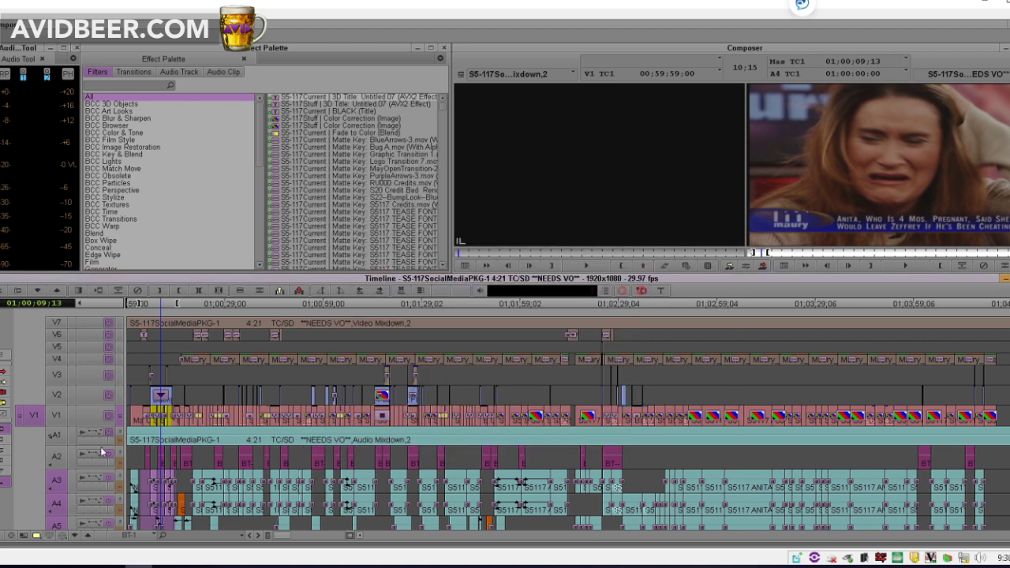
Step: Mark the section between 01;00;27;09 and 01;00;37;28 on audio tracks A3 and A4
click(221, 462)
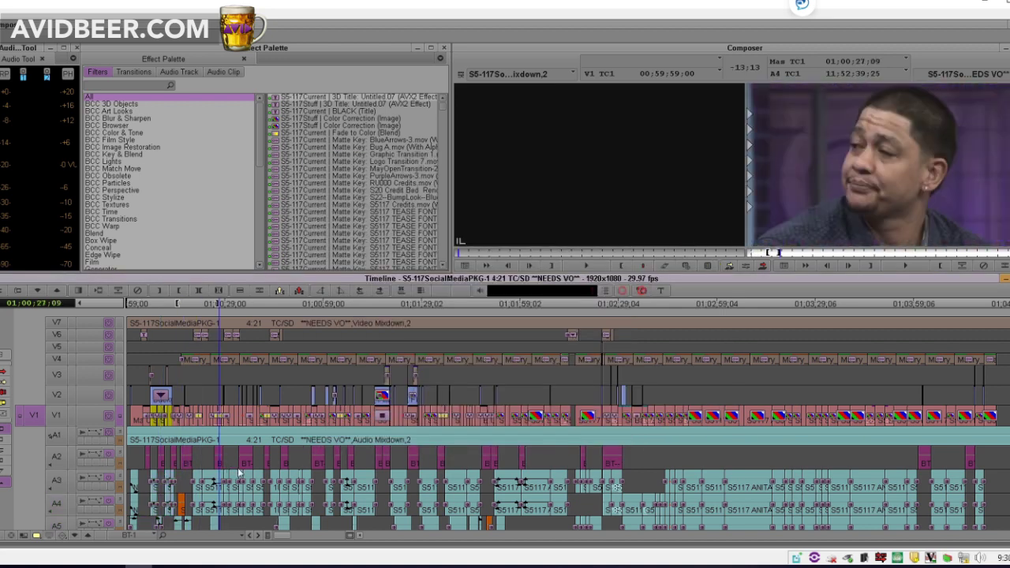
drag(239, 473, 254, 472)
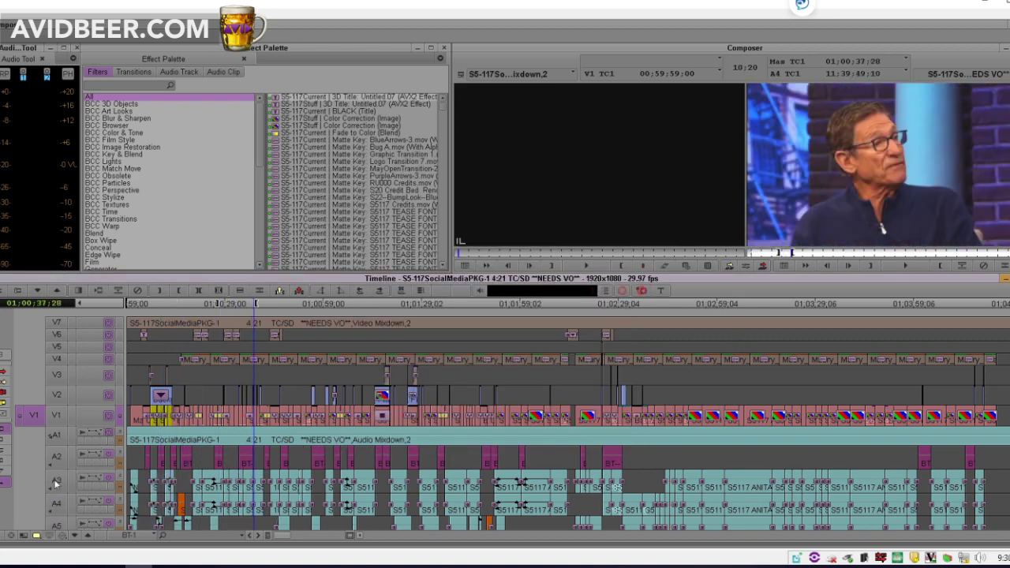
click(51, 431)
scroll(57, 419, down, 3)
scroll(52, 423, up, 3)
scroll(51, 426, down, 3)
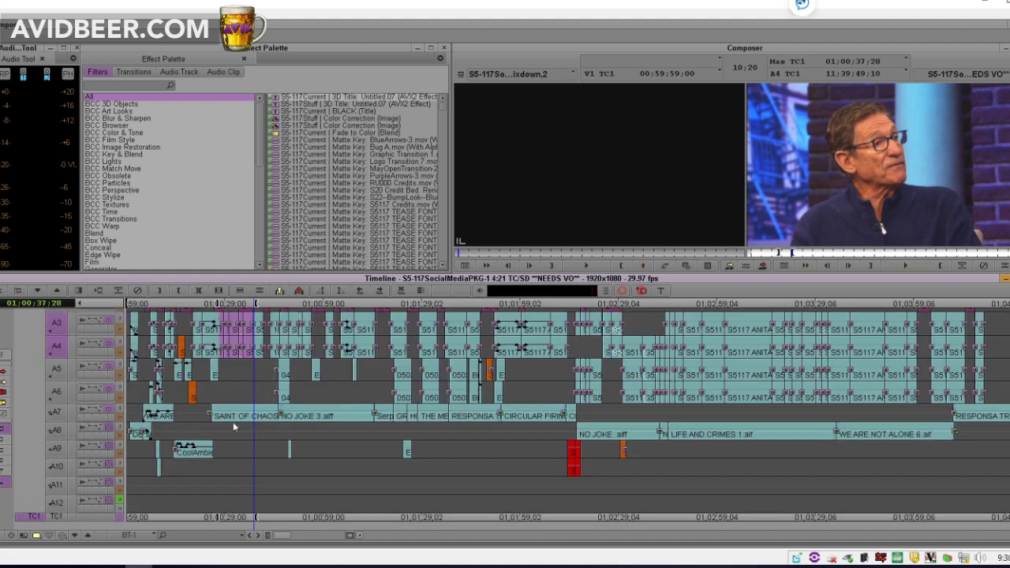
Step: Mark a longer section ending at 01;01;28;23 and add audio tracks A5, A6 and A7 to the track selection
drag(287, 423, 419, 405)
key(o)
click(59, 415)
click(59, 392)
click(58, 370)
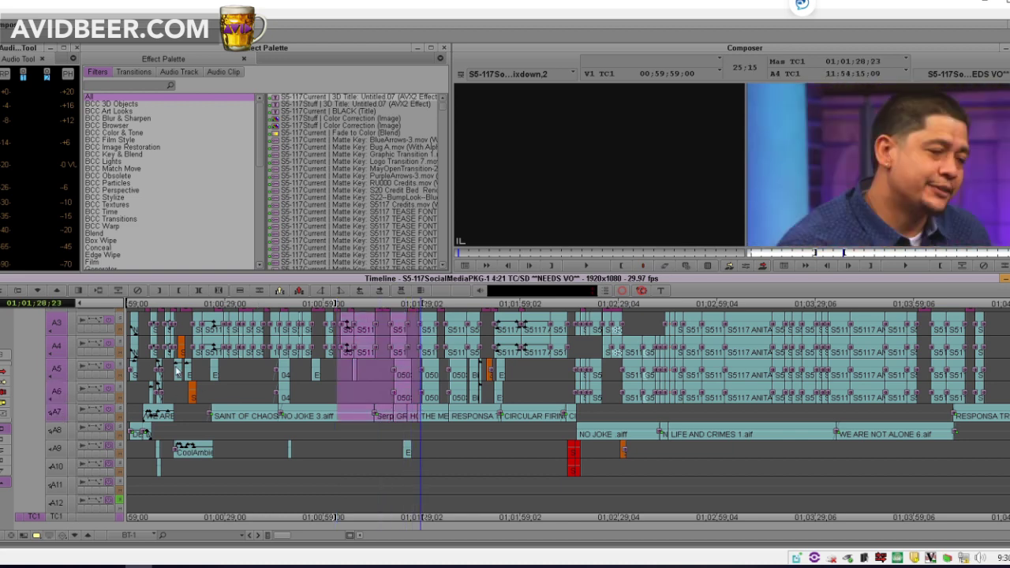
scroll(402, 451, up, 4)
Step: Park the playhead at 01;01;18;04 inside the marked section and start an export with the BT--H.264--EMAIL setting
click(387, 477)
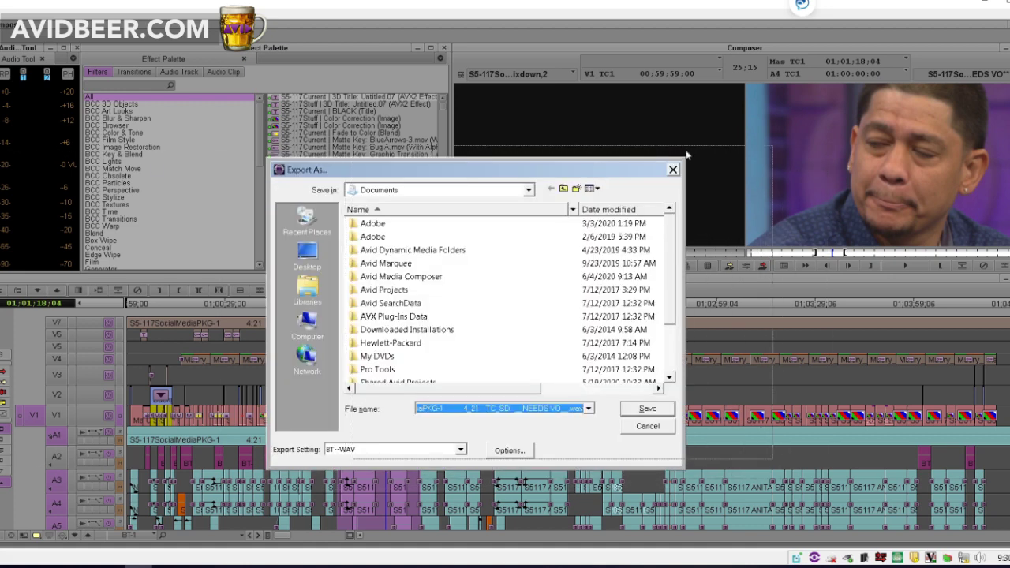
drag(596, 170, 687, 156)
click(555, 436)
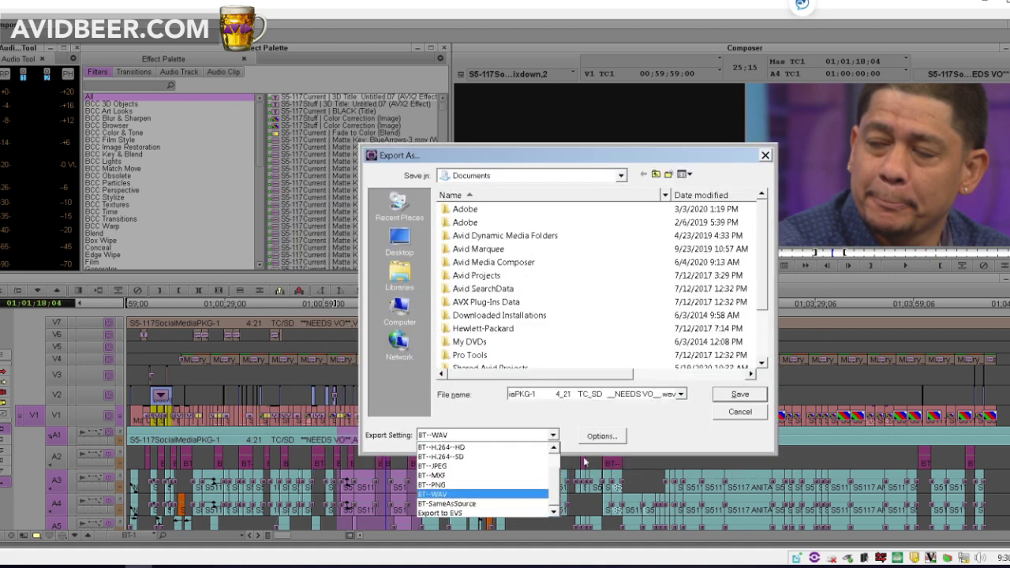
scroll(556, 462, up, 2)
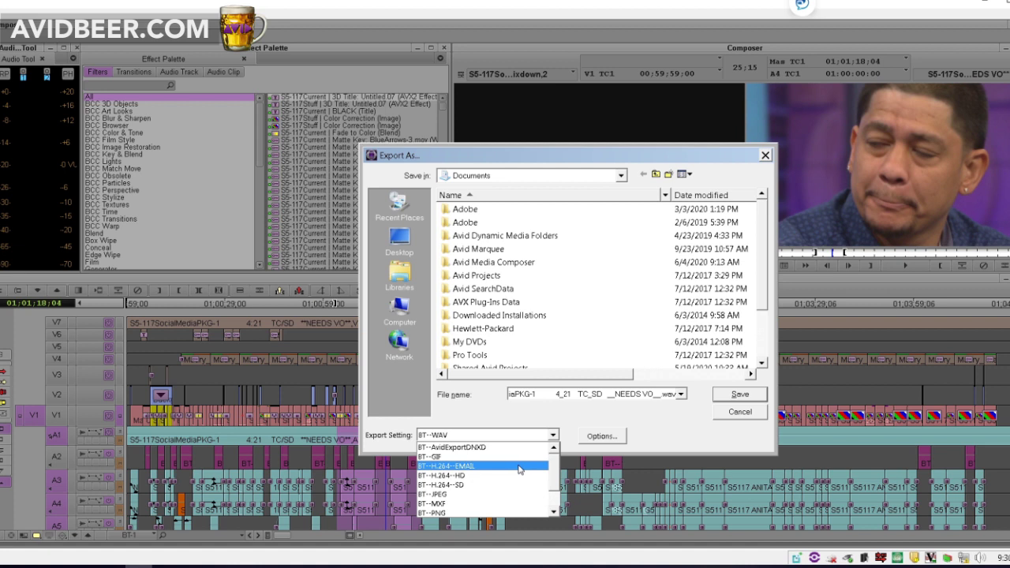
click(454, 467)
Step: Review the BT--H.264--EMAIL preset's QuickTime Movie options and its video and sound format settings, and leave the format settings by cancelling
click(600, 437)
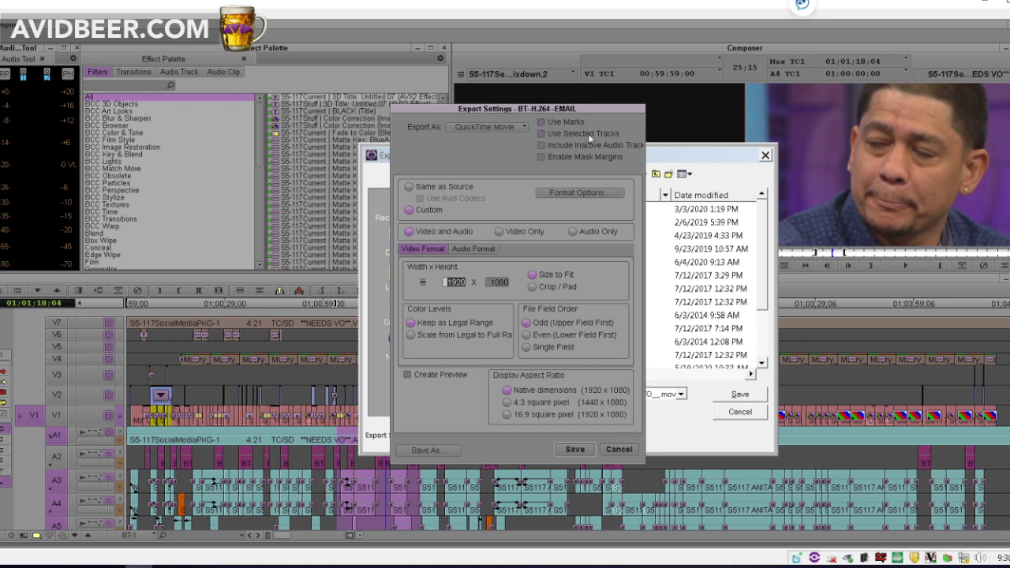
click(576, 194)
drag(52, 120, 298, 125)
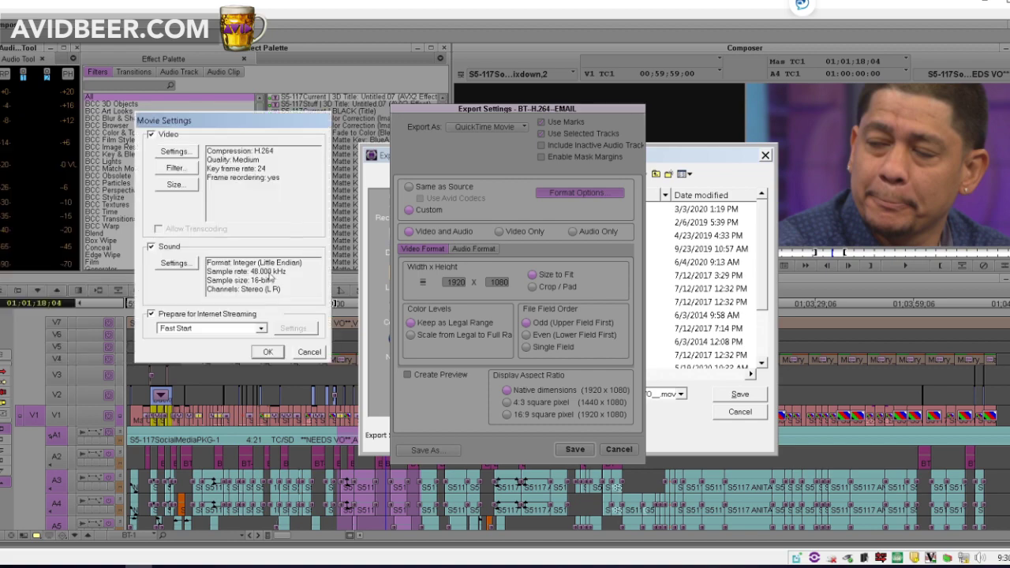
click(316, 357)
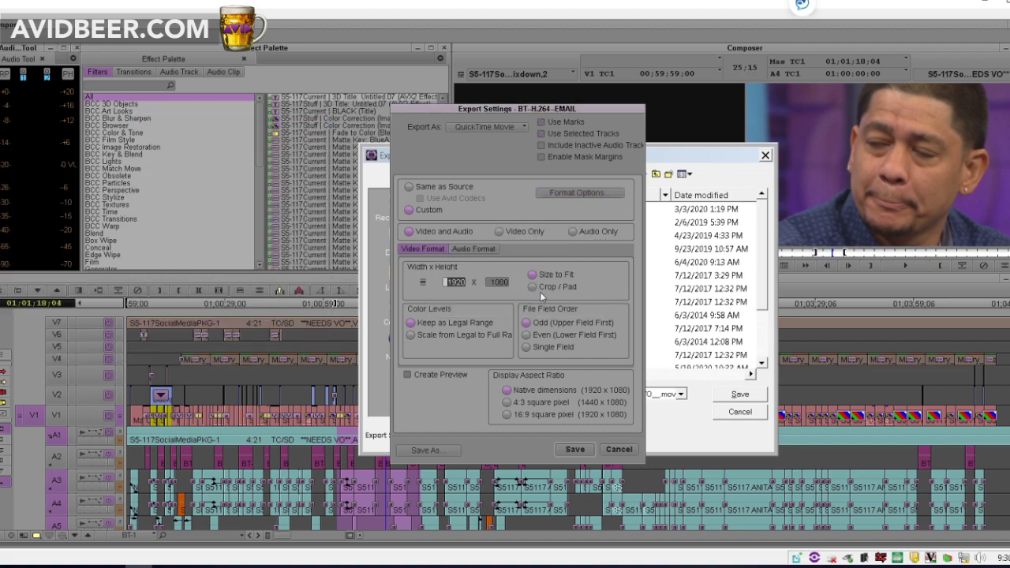
click(562, 449)
Step: Look through the full list of export presets and choose BT--H.264--HD as the export setting
click(548, 447)
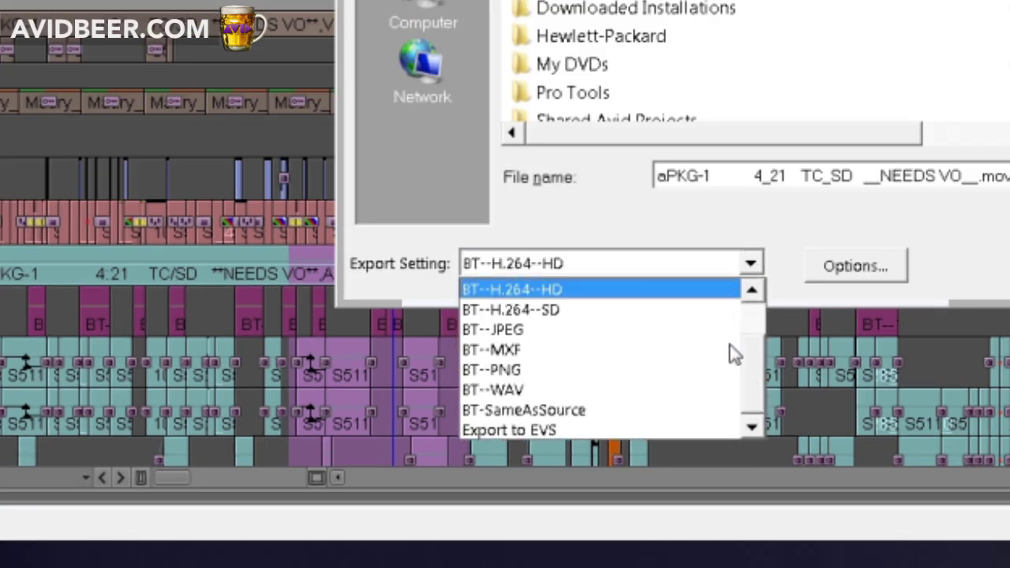
scroll(761, 355, up, 1)
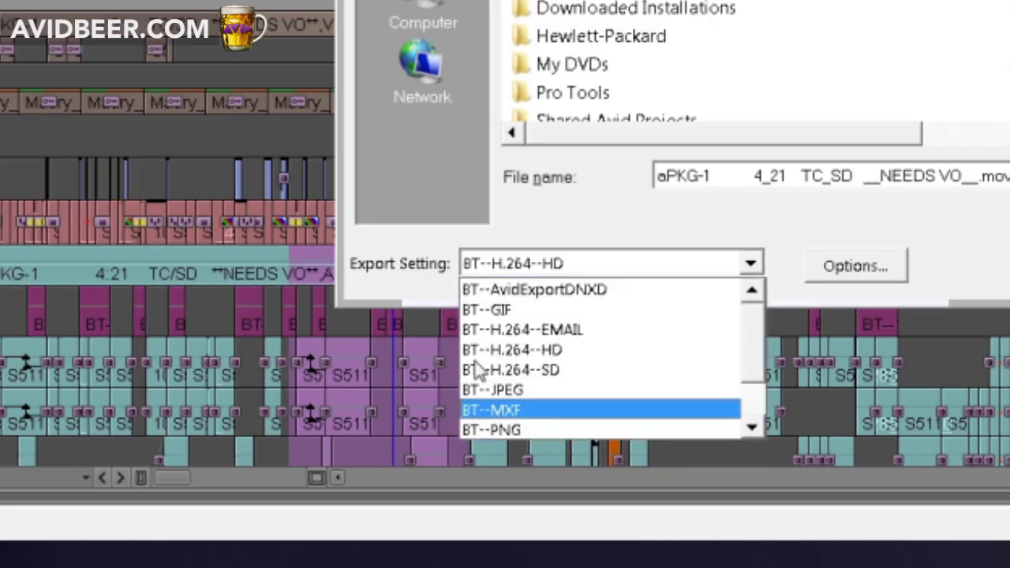
scroll(750, 434, down, 1)
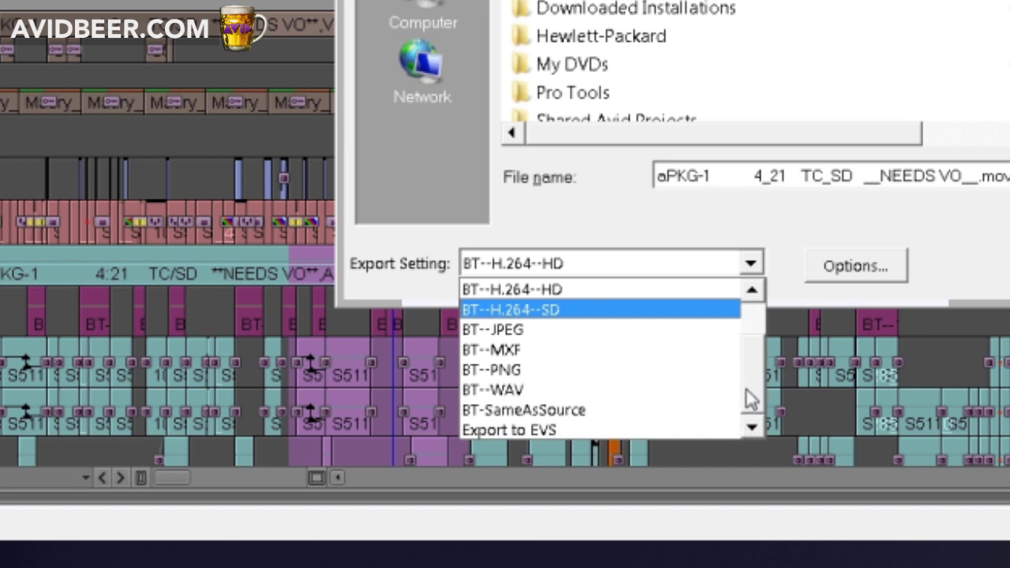
drag(744, 381, 754, 326)
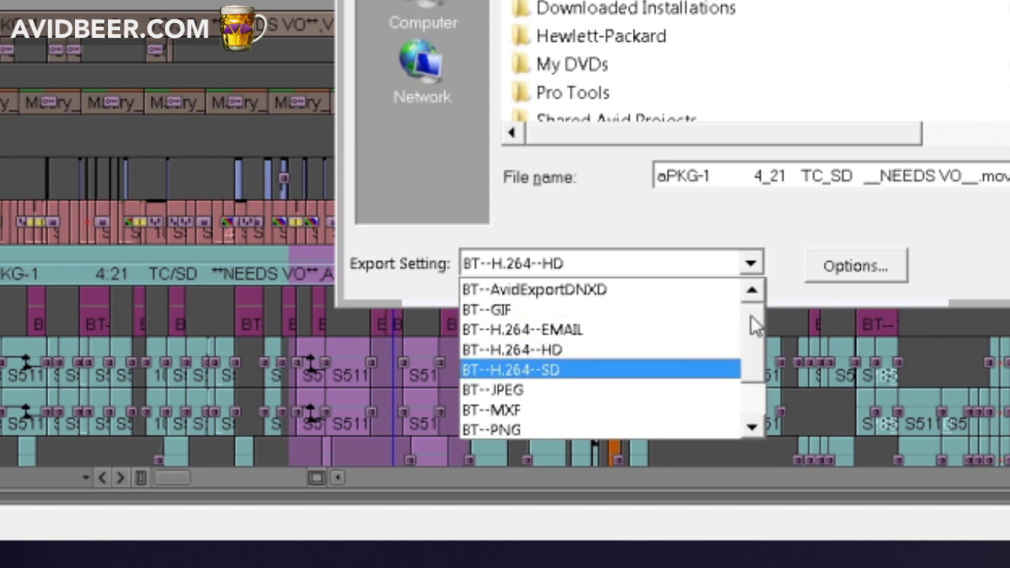
drag(754, 326, 763, 454)
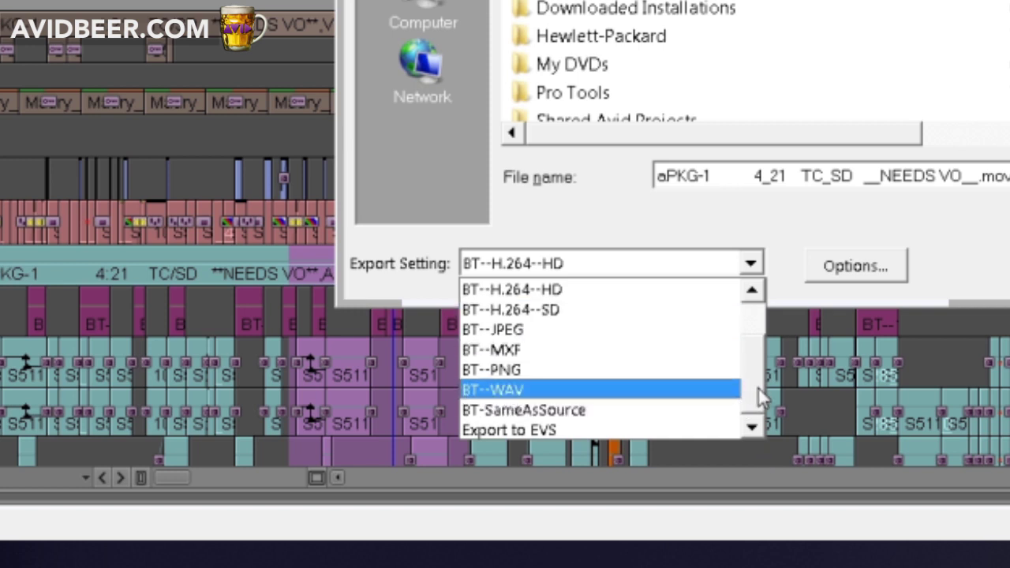
drag(760, 397, 757, 338)
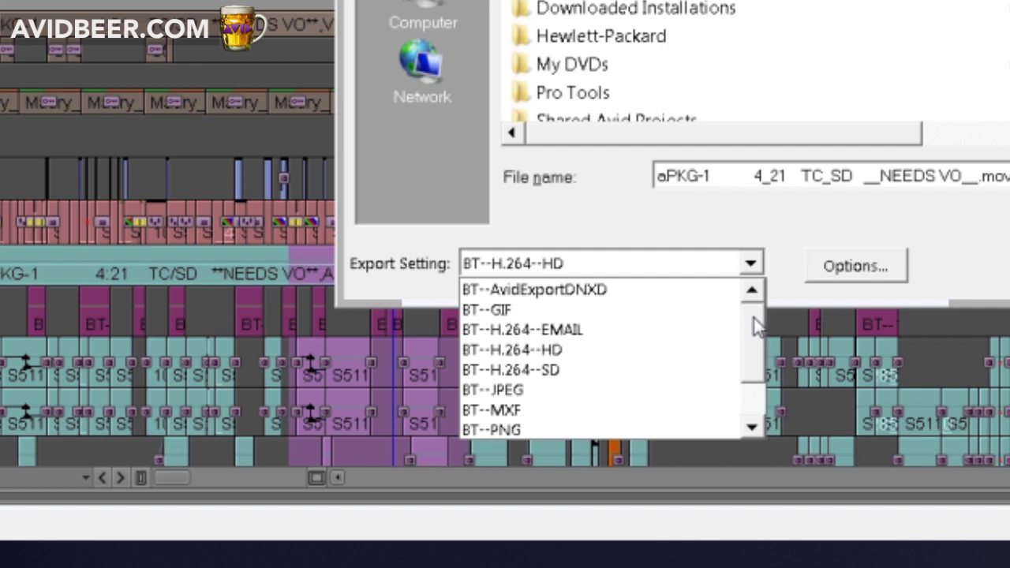
click(592, 350)
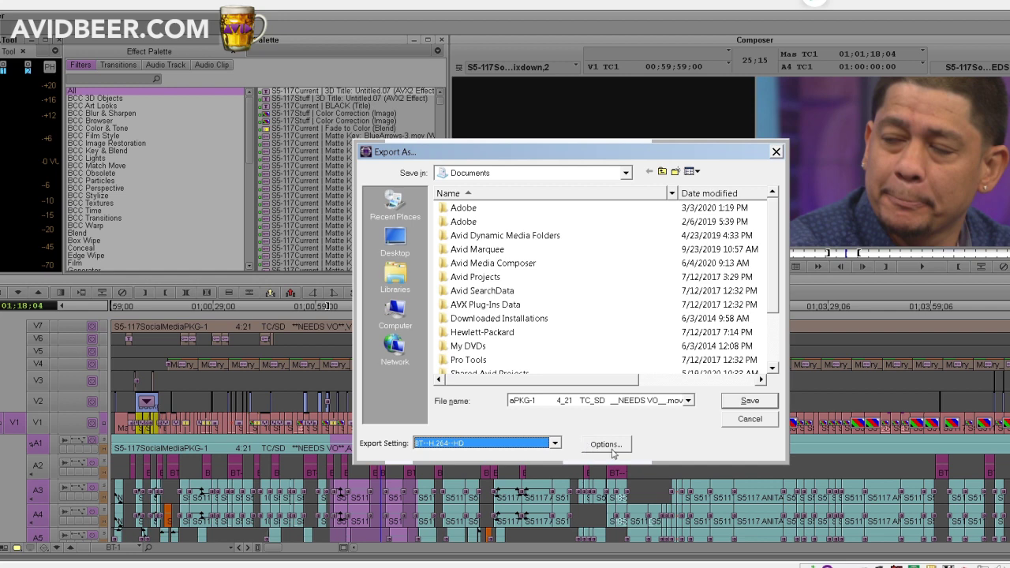
Step: Review the BT--H.264--HD preset's format options, pick H.264 among the compression types, and cancel the compression and movie settings
click(856, 266)
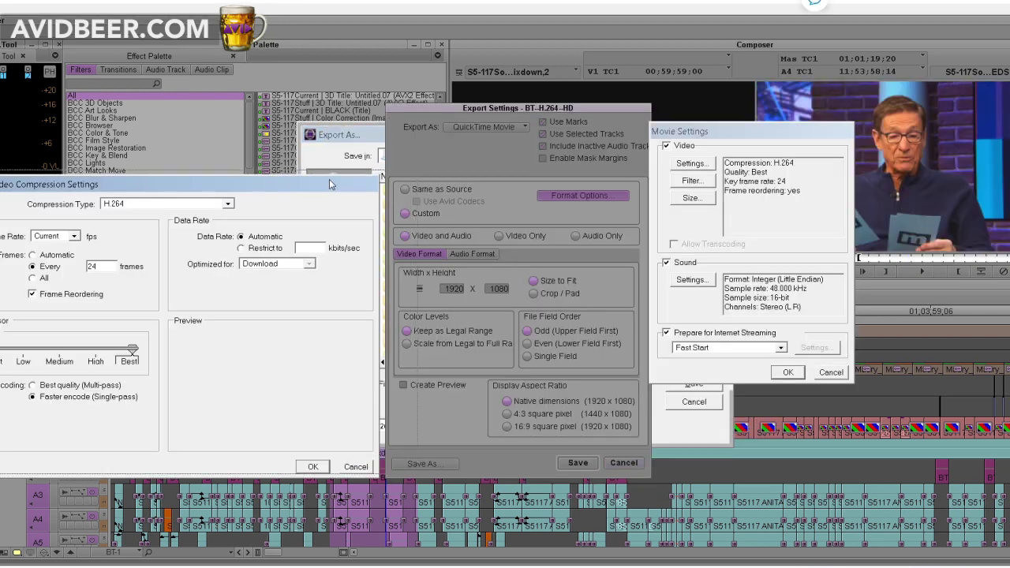
drag(291, 179, 329, 180)
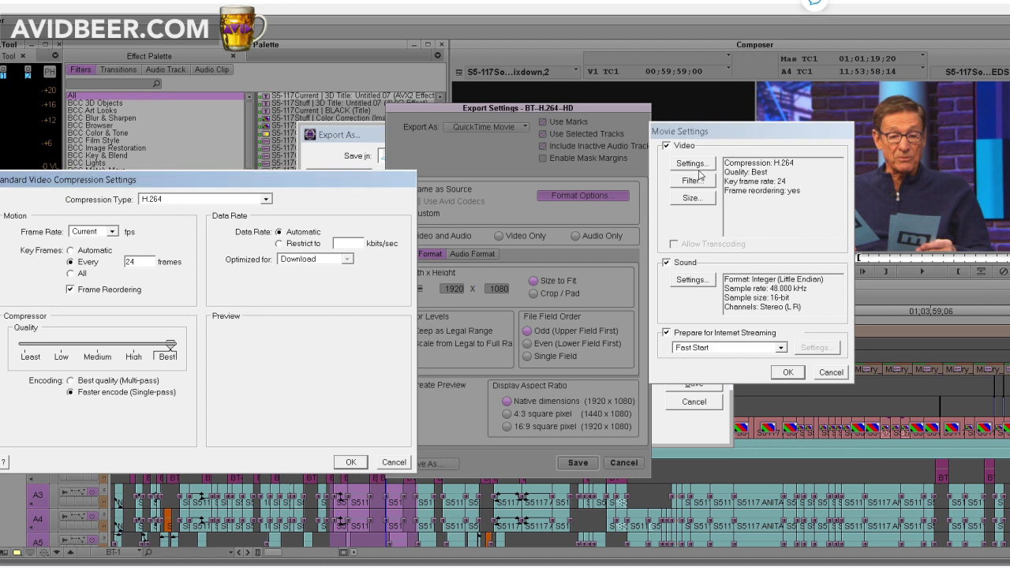
click(266, 200)
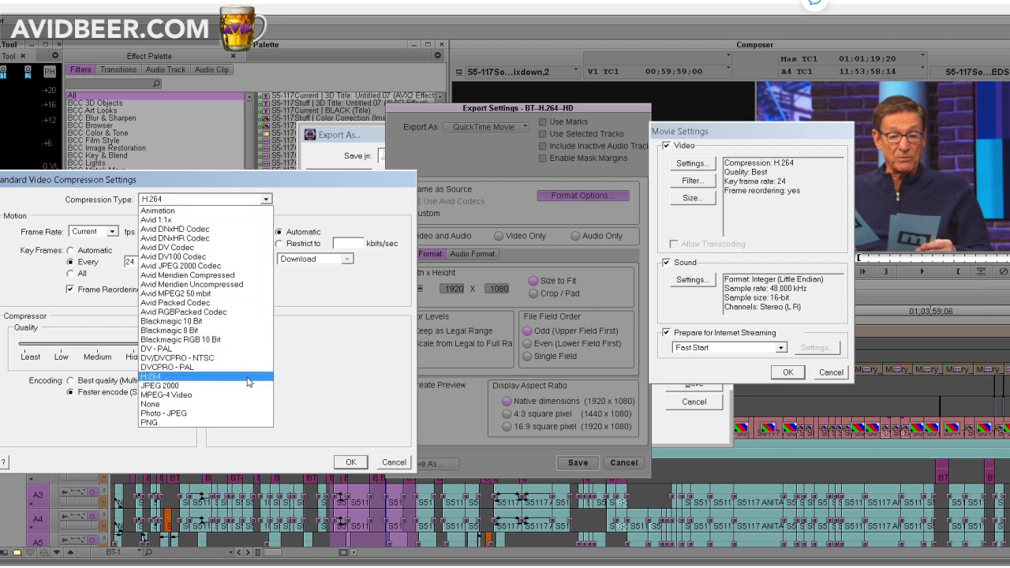
click(162, 377)
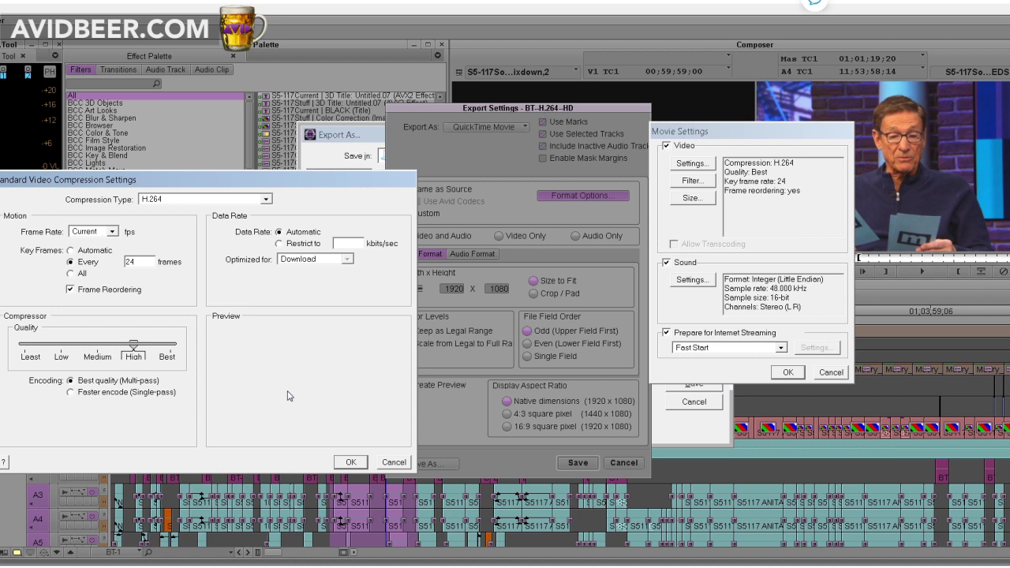
click(399, 464)
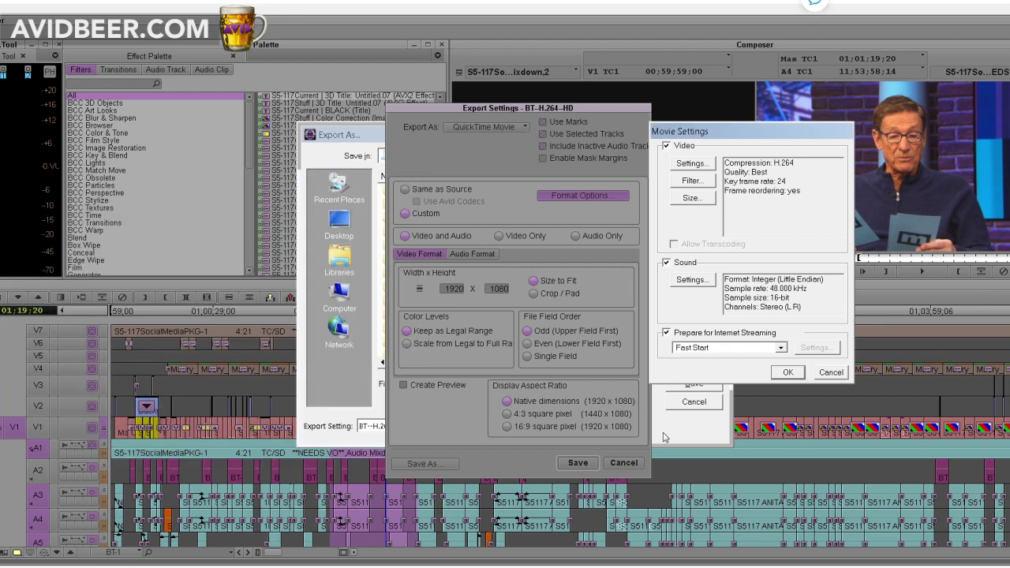
click(830, 373)
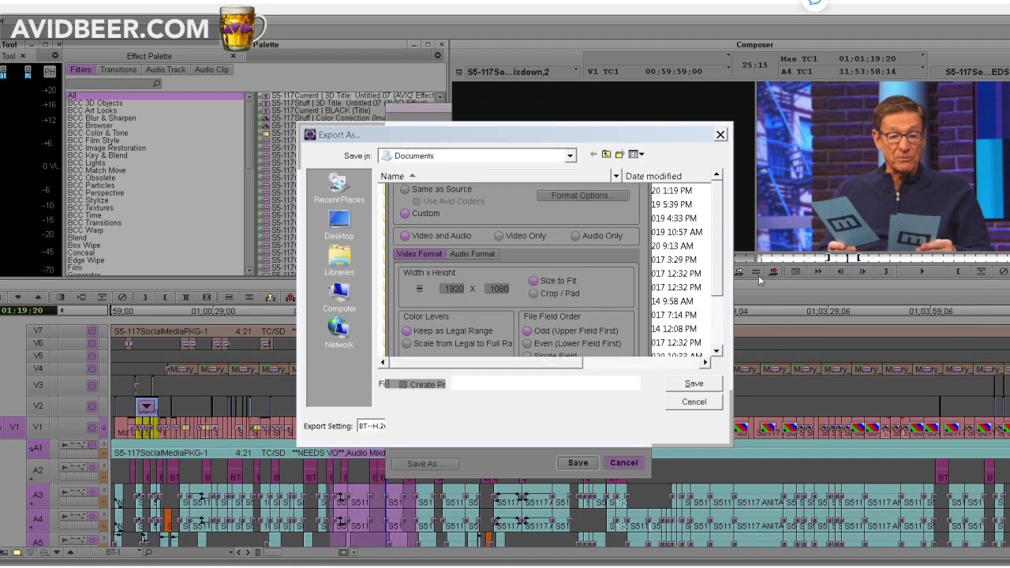
Step: Go to the S5-117 project window, move it over the bin windows and enlarge it
scroll(462, 321, down, 2)
click(503, 427)
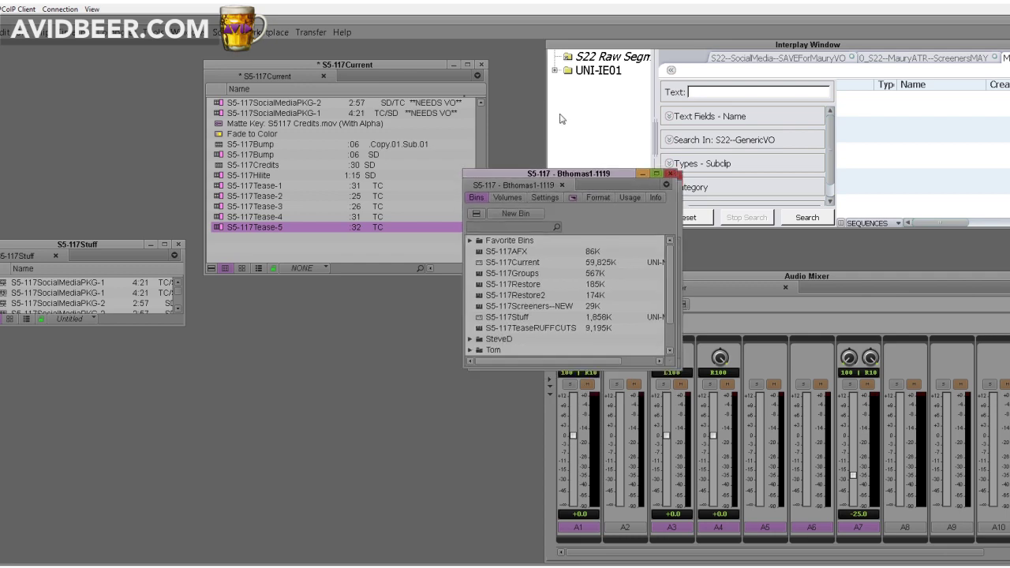
drag(605, 173, 534, 115)
drag(607, 309, 799, 455)
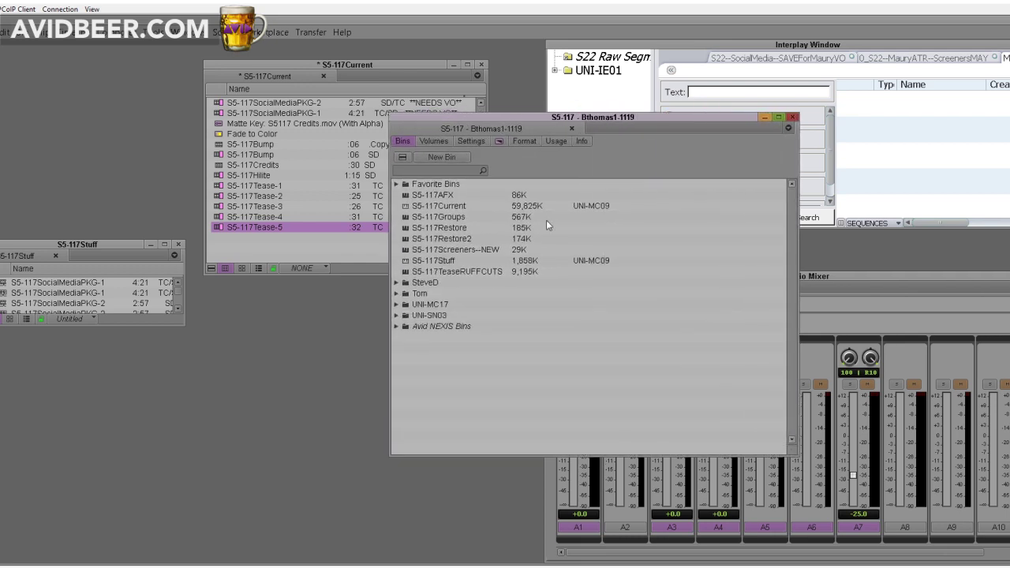
Step: Show the project window's settings and examine the list of saved Export presets from BT--AvidExportDNXD to Export to EVS
click(472, 141)
drag(520, 116, 480, 119)
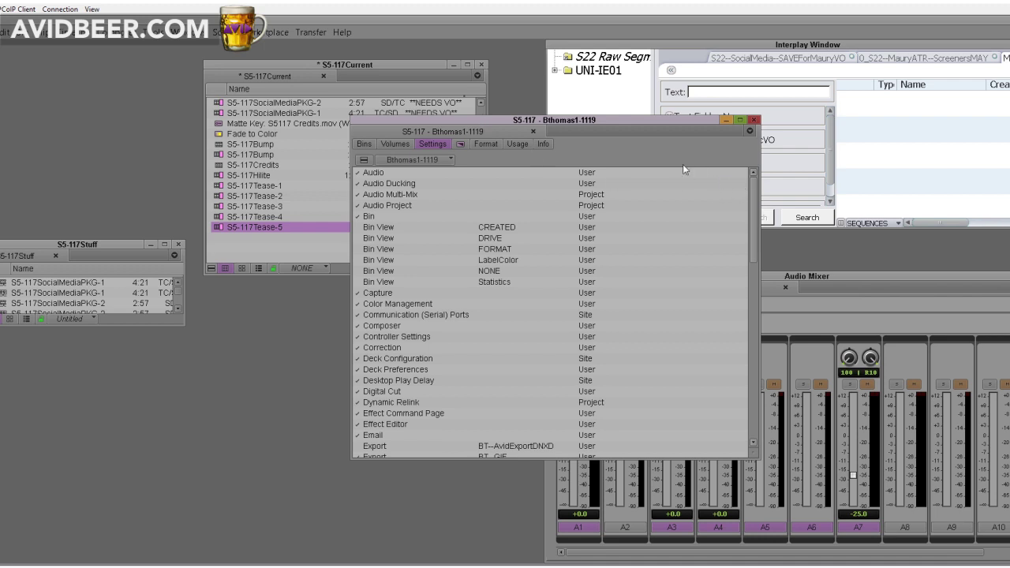
drag(647, 120, 600, 129)
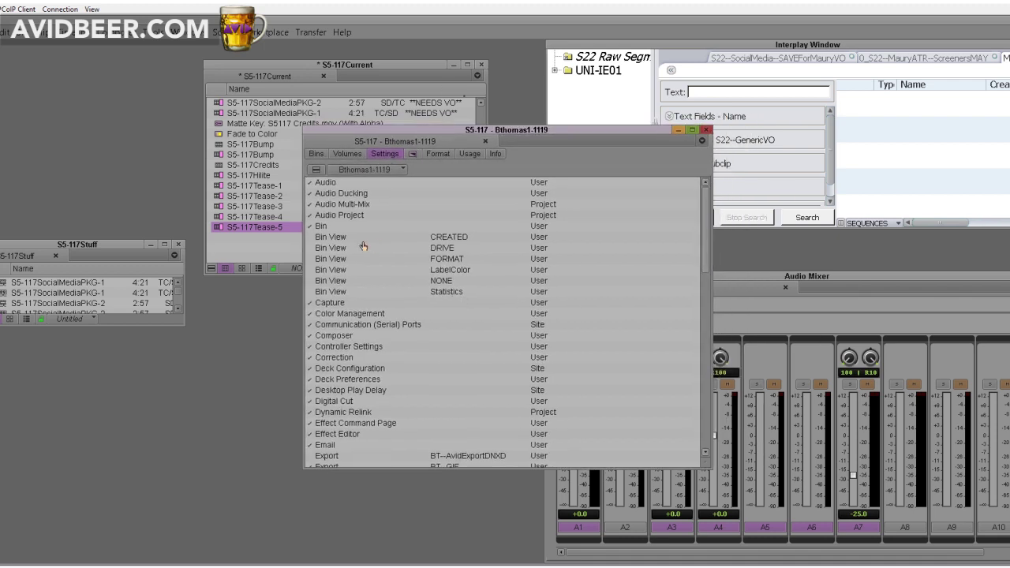
scroll(708, 258, down, 7)
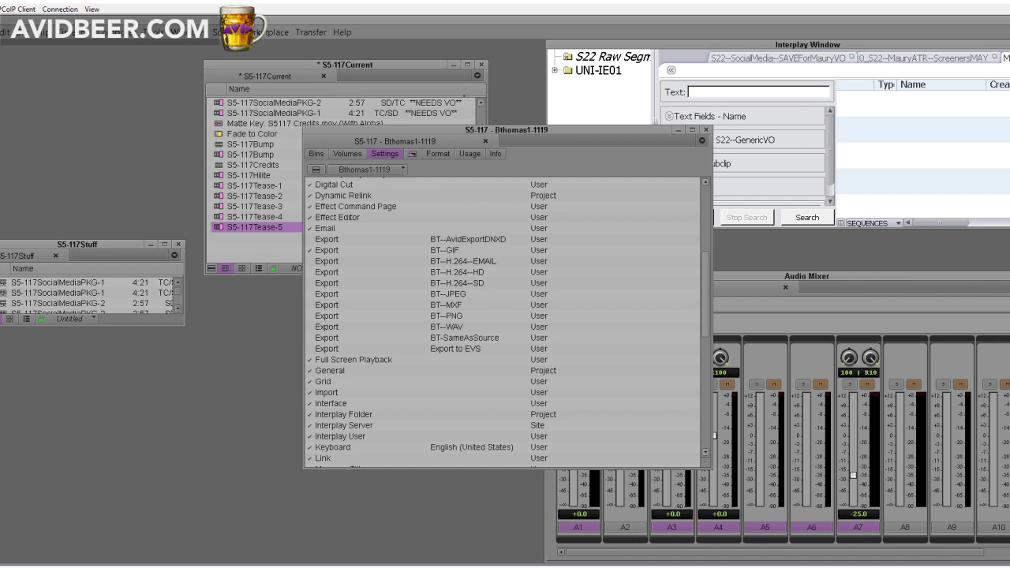
click(328, 306)
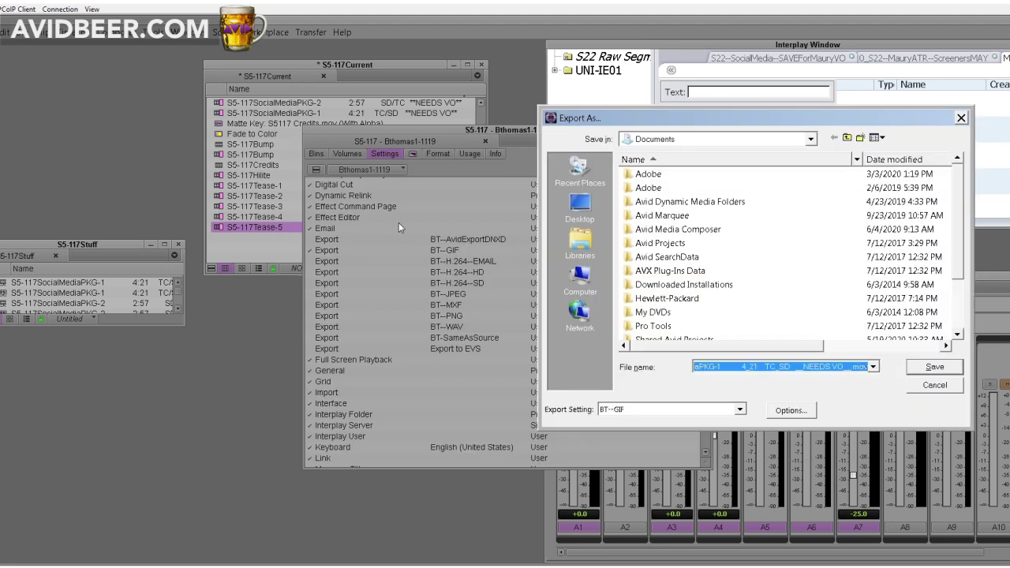
Step: Switch the export setting from preset to preset, choosing BT--JPEG and BT--WAV
click(740, 409)
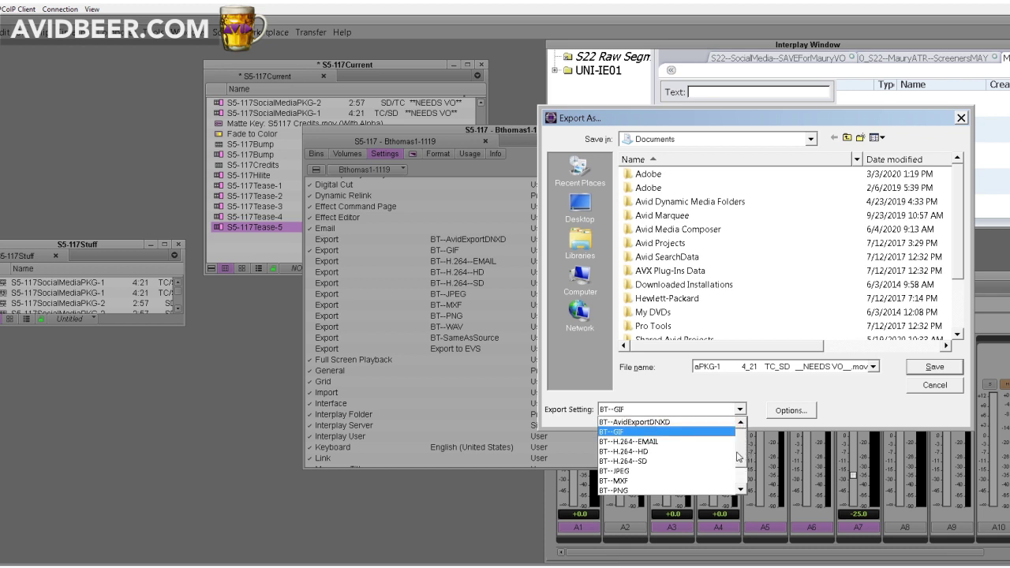
click(688, 472)
click(740, 410)
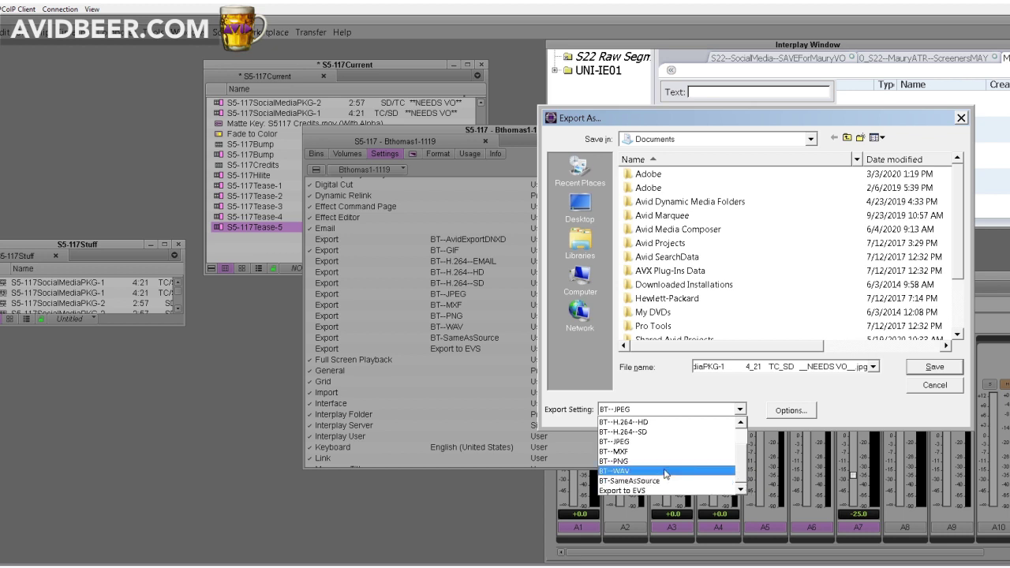
click(665, 472)
Step: Change the export setting to BT--H.264--HD and on to BT--H.264--EMAIL
click(741, 411)
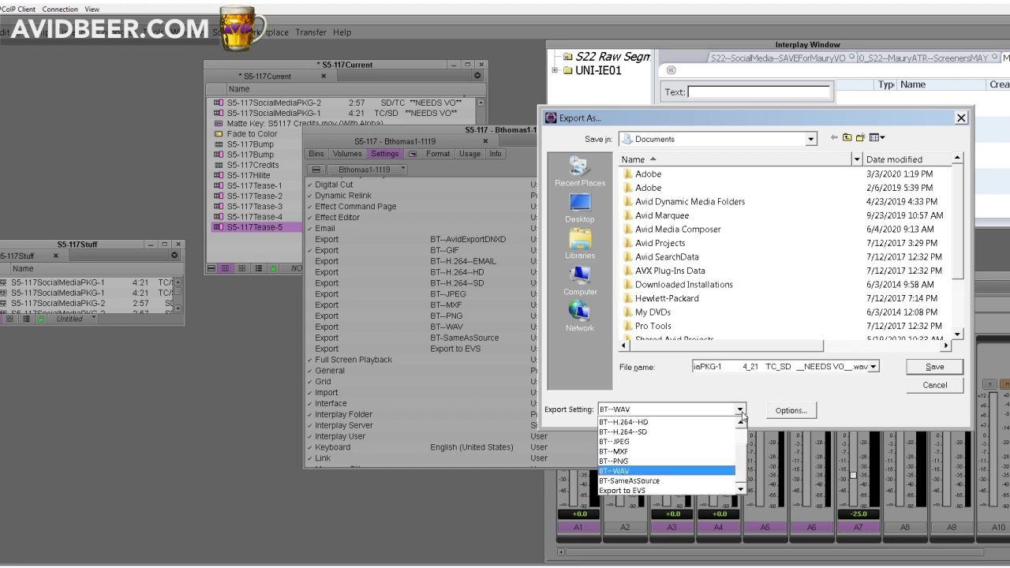
scroll(665, 449, up, 2)
click(665, 451)
click(741, 410)
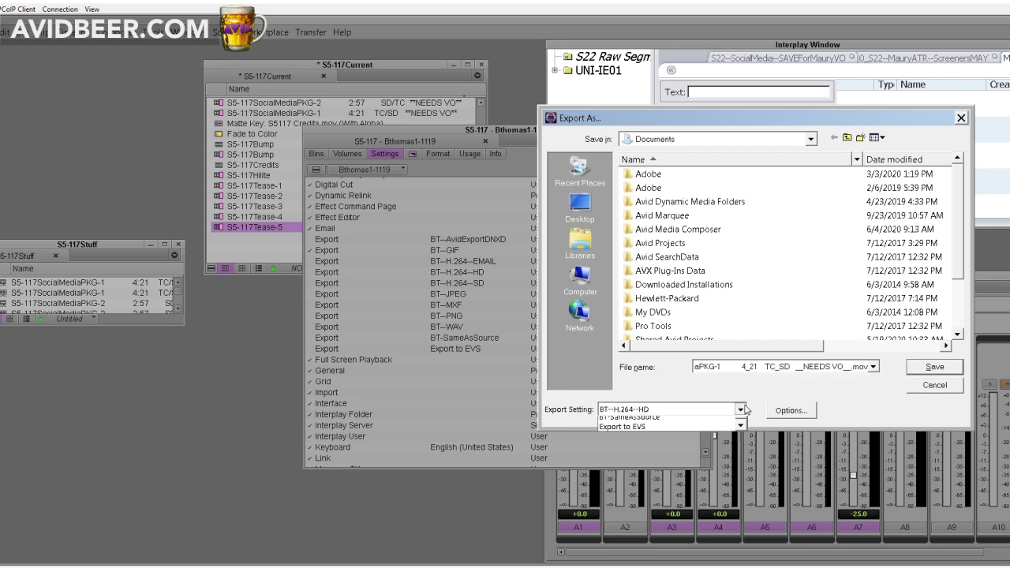
scroll(741, 430, up, 3)
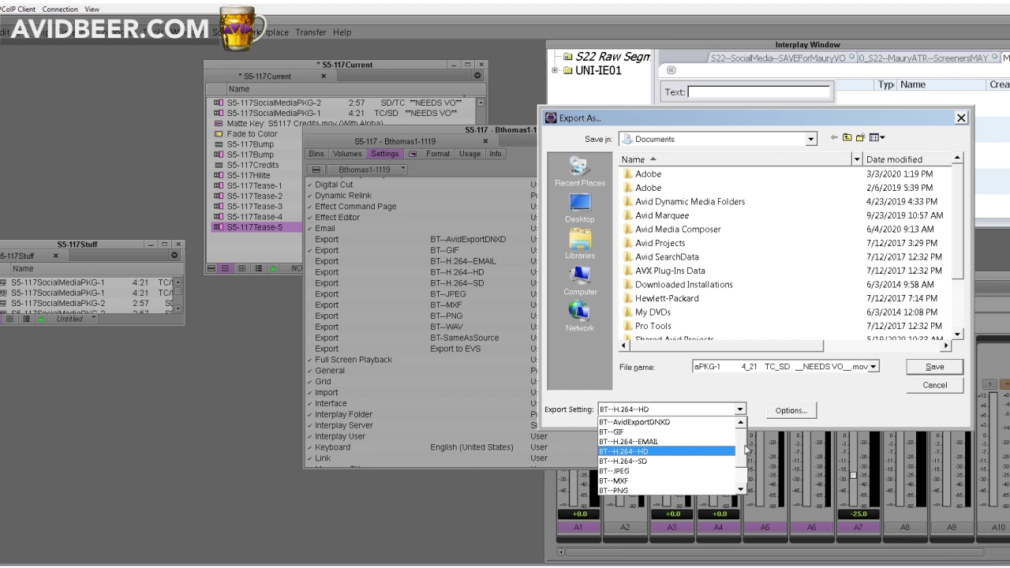
click(686, 442)
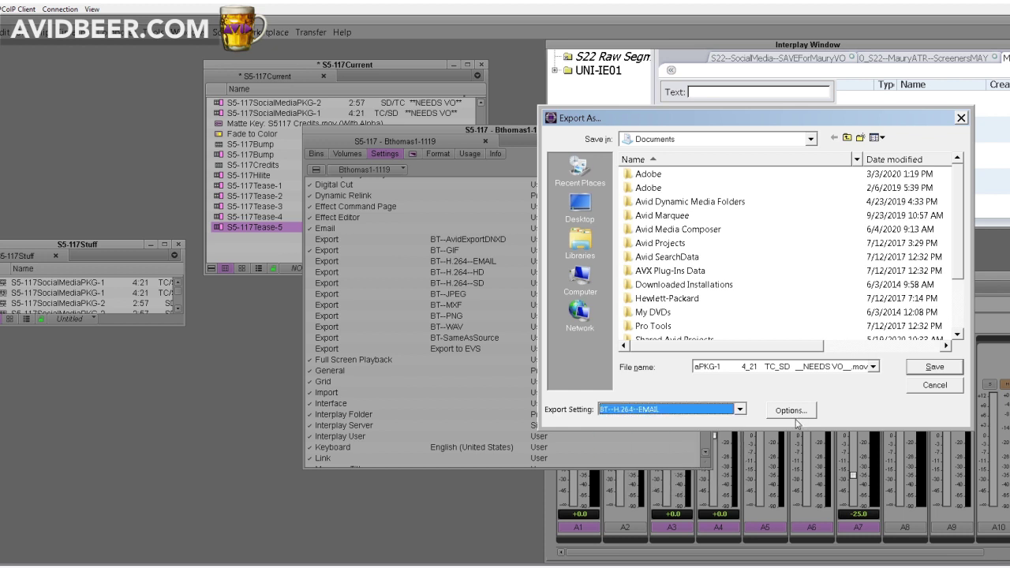
Step: Choose BT--AvidExportDNXD as the export setting and look through the rest of the preset list
click(741, 410)
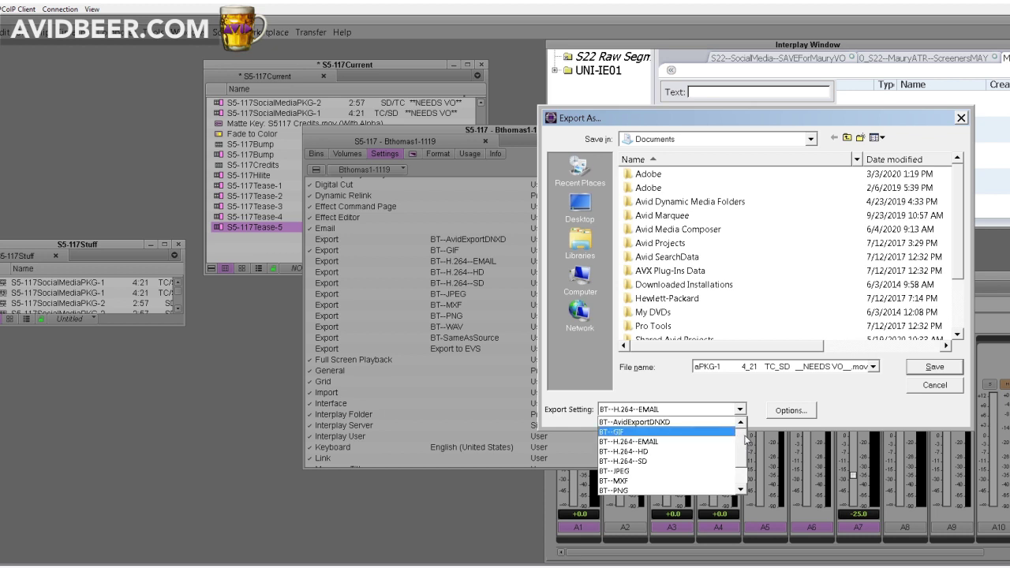
mouse_move(746, 454)
mouse_down()
mouse_move(744, 482)
mouse_move(744, 442)
mouse_up()
drag(744, 466, 744, 435)
drag(744, 449, 741, 501)
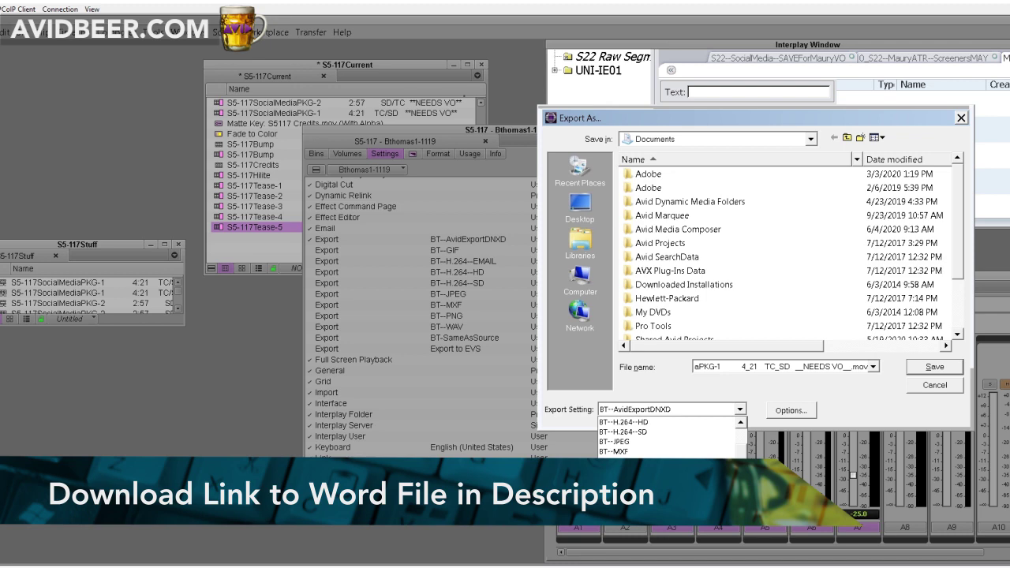
scroll(663, 431, up, 1)
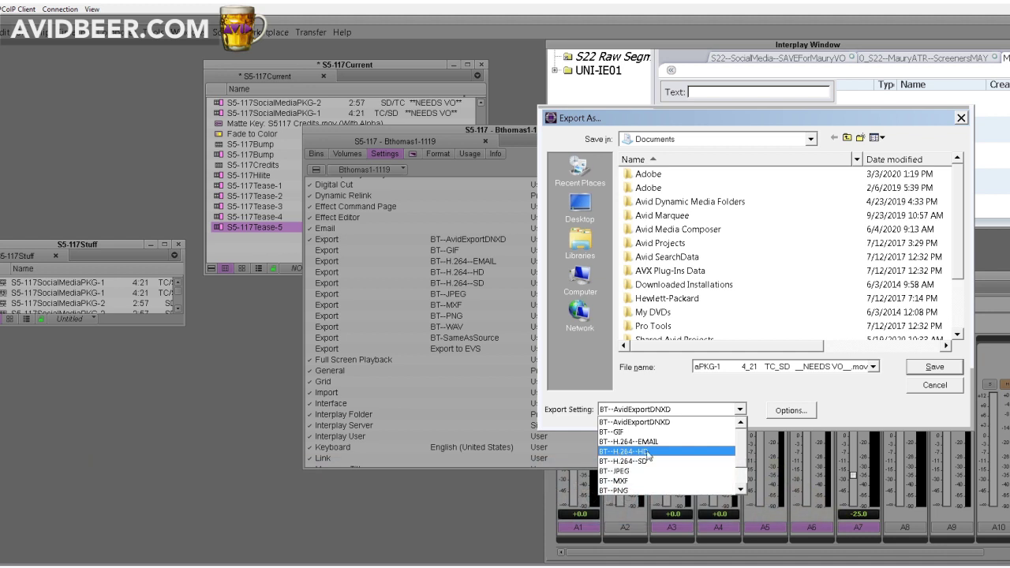
click(682, 387)
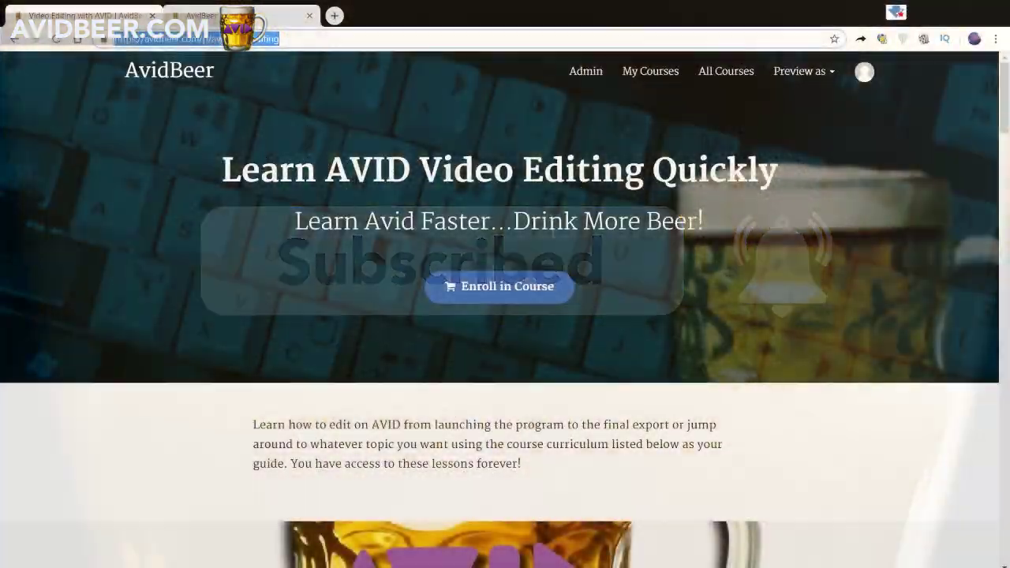
Step: Switch to the web browser and view the AvidBeer course page down to the instructor section
scroll(743, 347, down, 5)
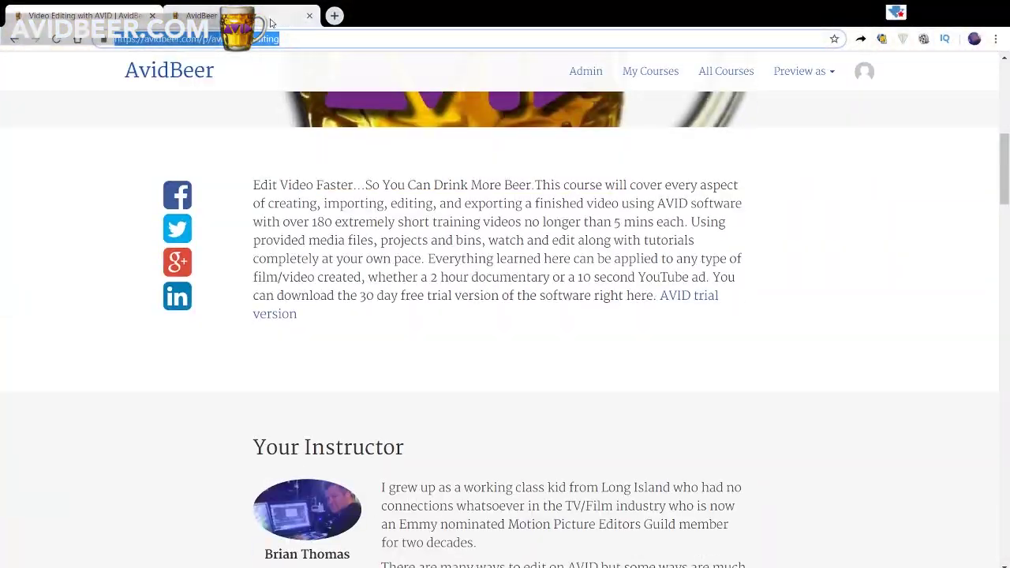